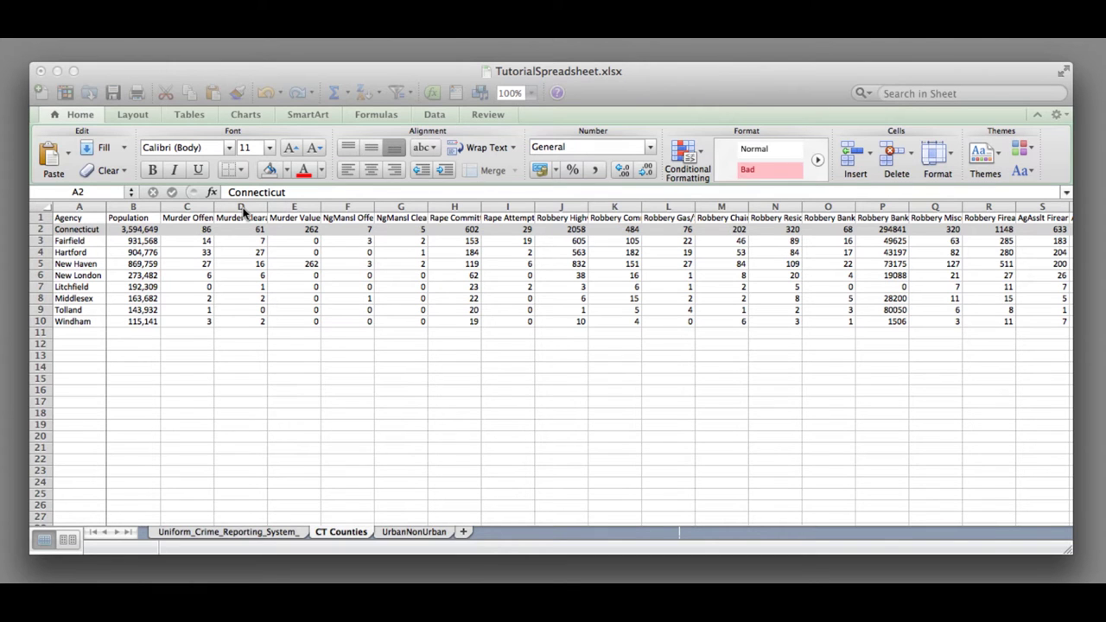
- Insert a new column before Murder Clearances on the CT Counties sheet and title it "Murder Rate" in D1
left_click(243, 208)
left_click(242, 208)
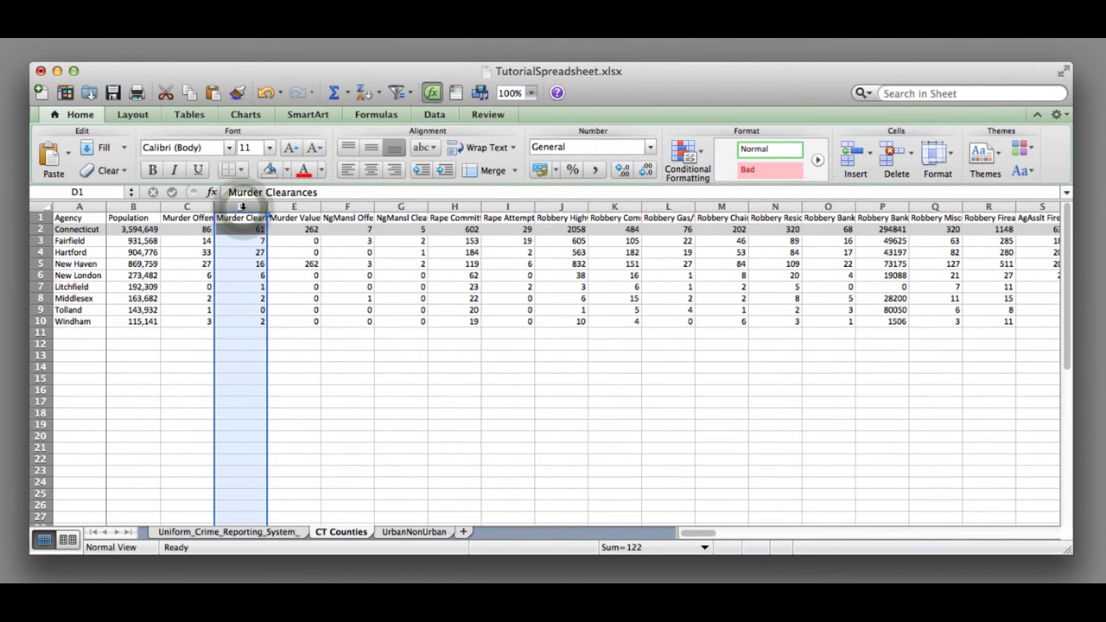
right_click(243, 207)
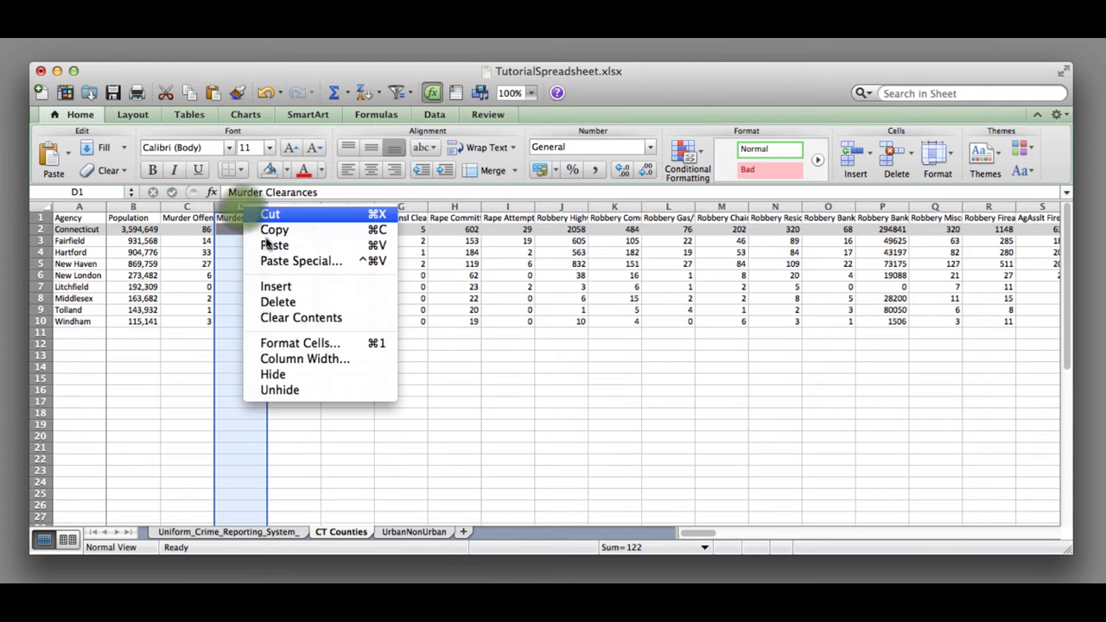
left_click(290, 287)
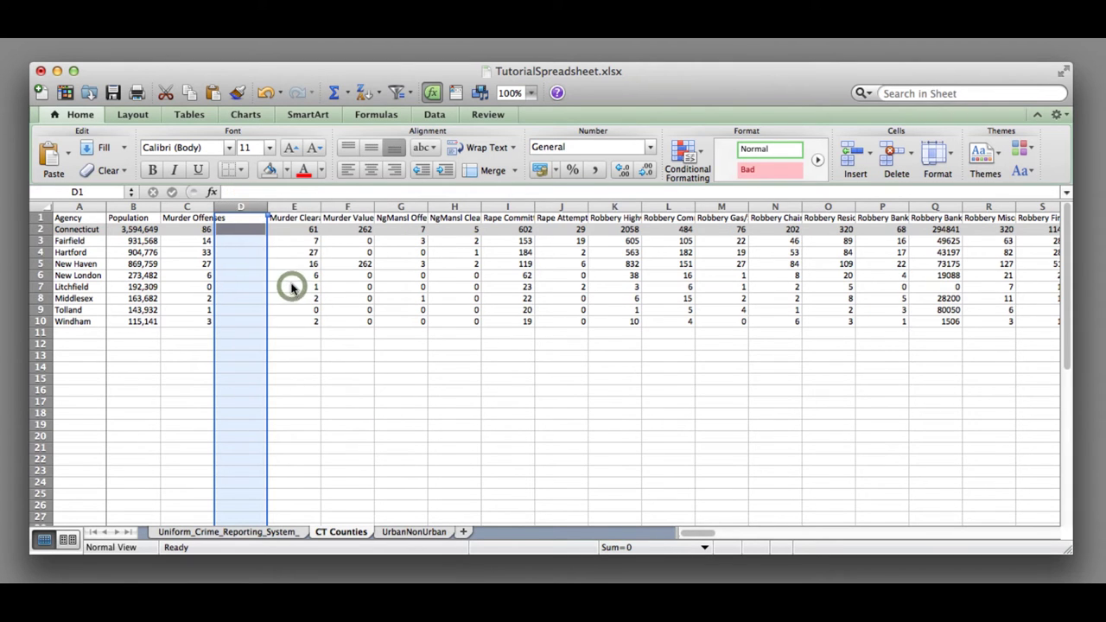
left_click(242, 217)
type("Mu")
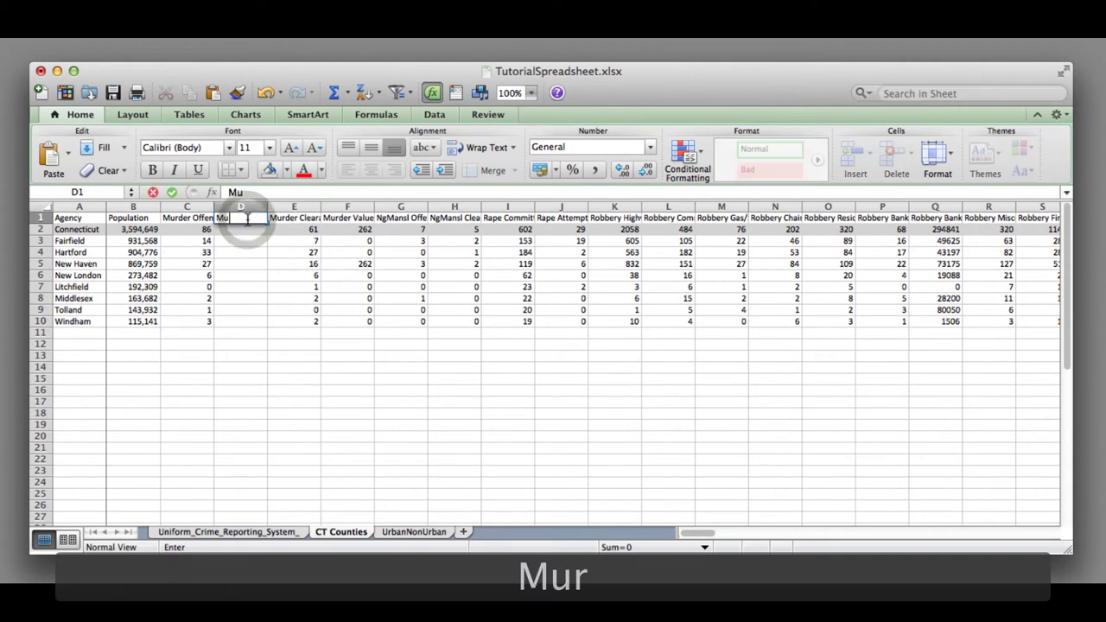
type("rder Rate")
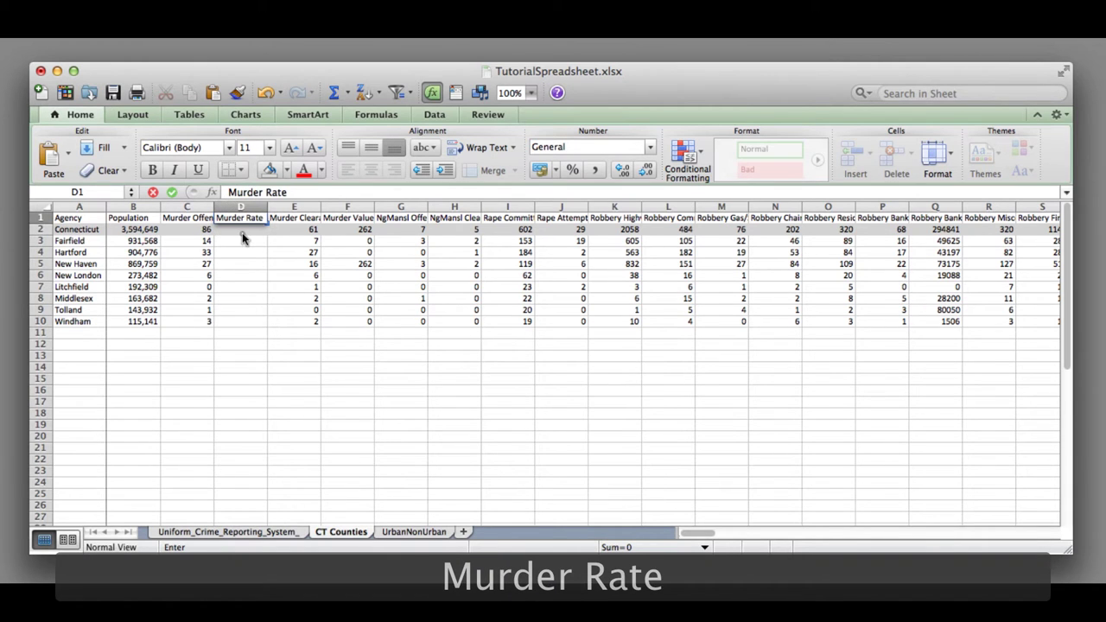
- Enter the formula =C2/B2*100000 in D2 to calculate Connecticut's murder rate per 100,000 people
left_click(243, 234)
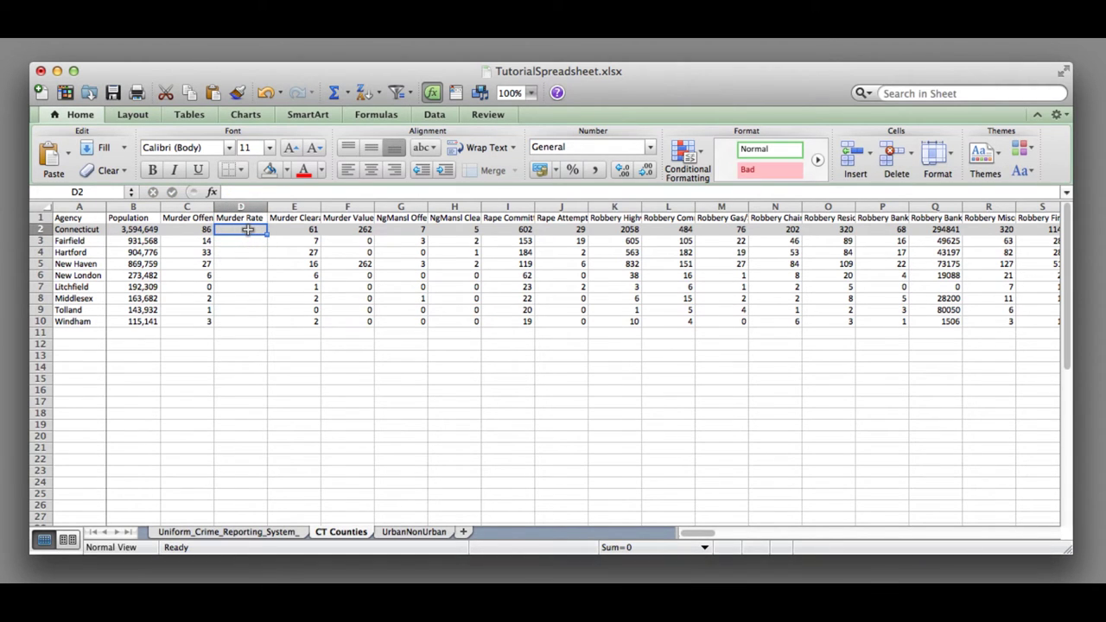
type("=")
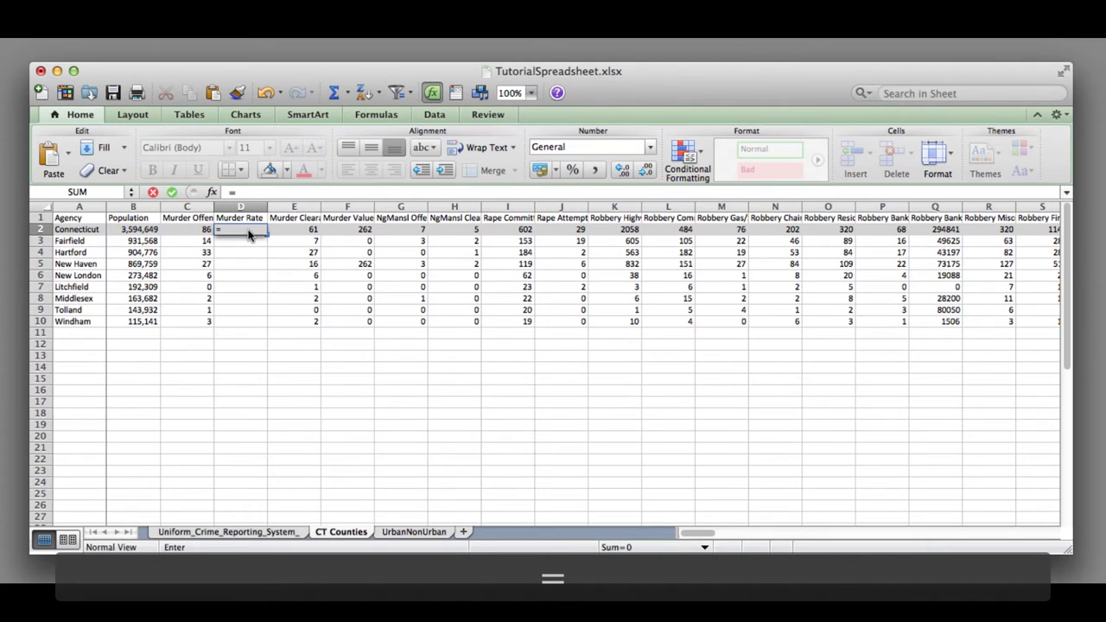
left_click(194, 229)
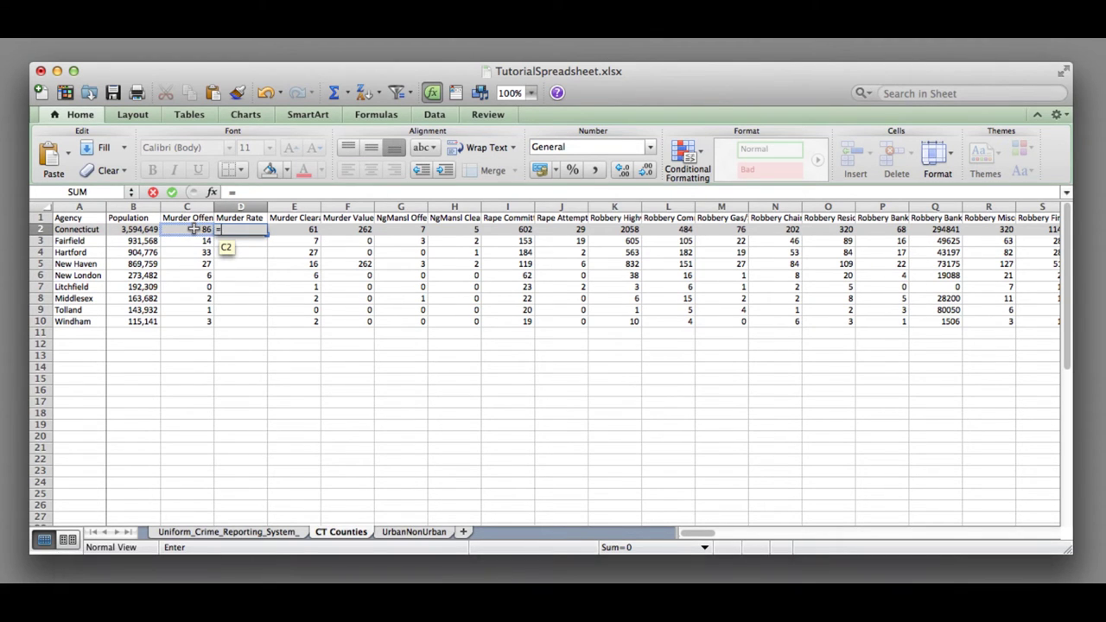
left_click(194, 230)
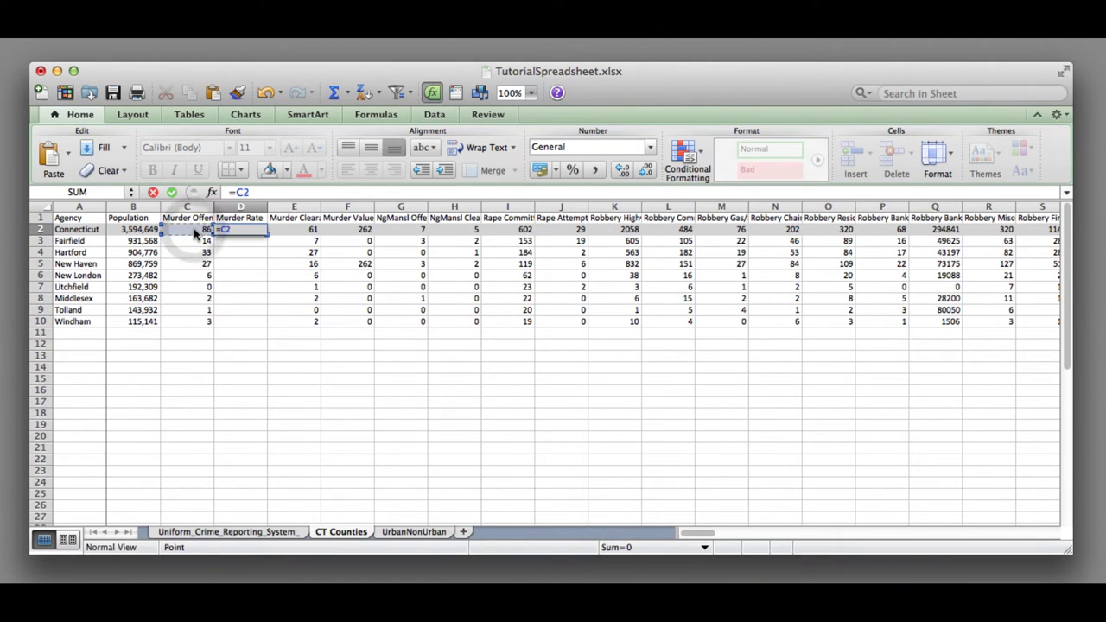
type("/")
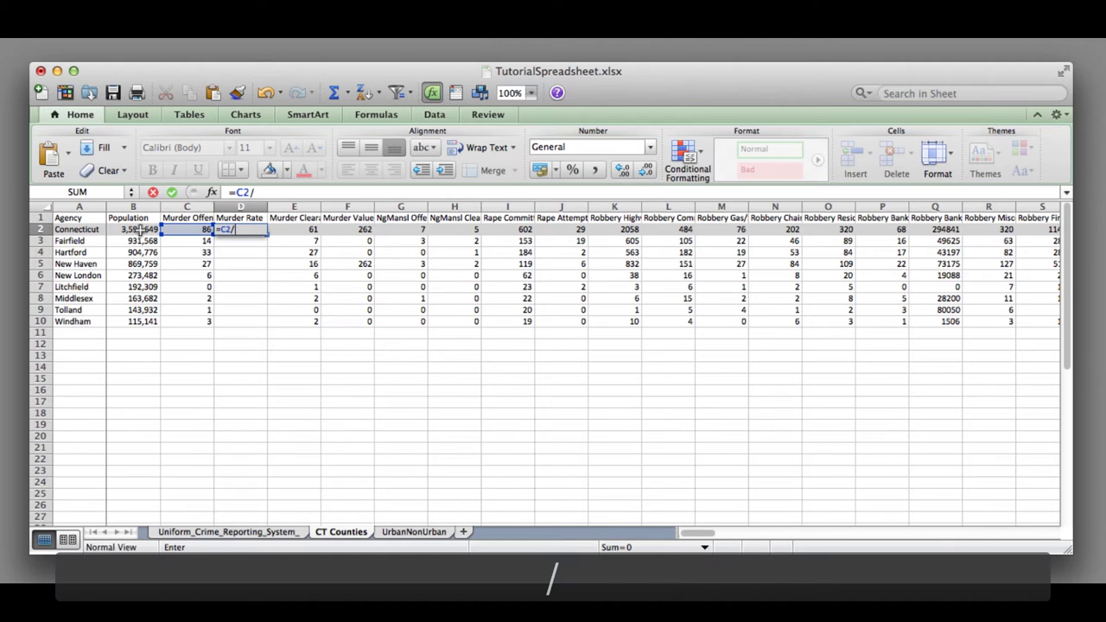
left_click(139, 229)
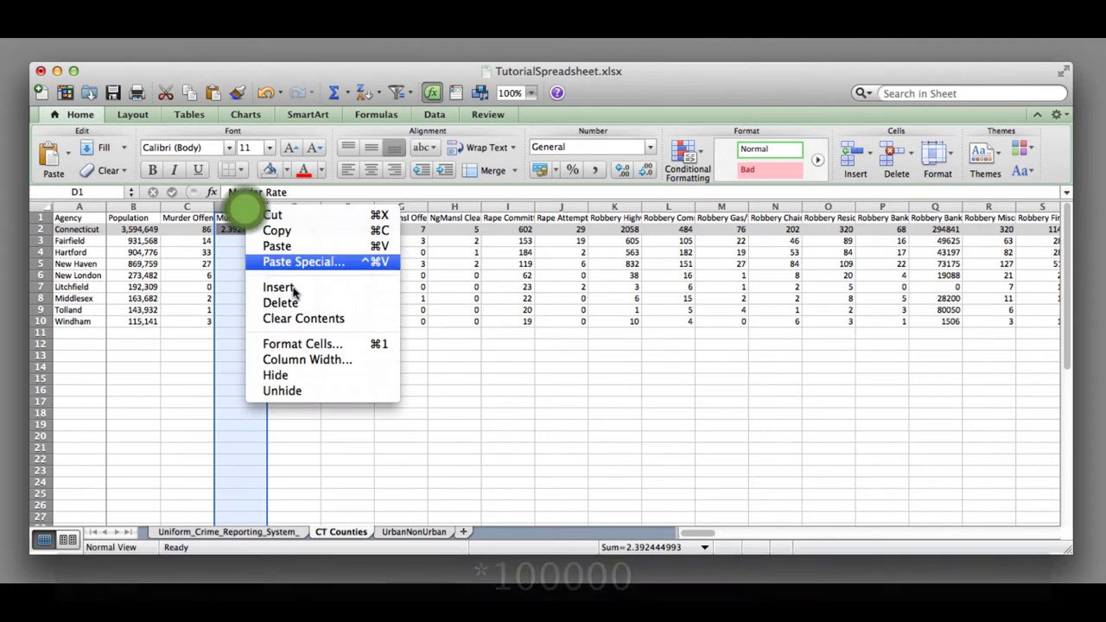
- Format the Murder Rate column as Number with 2 decimal places
left_click(292, 344)
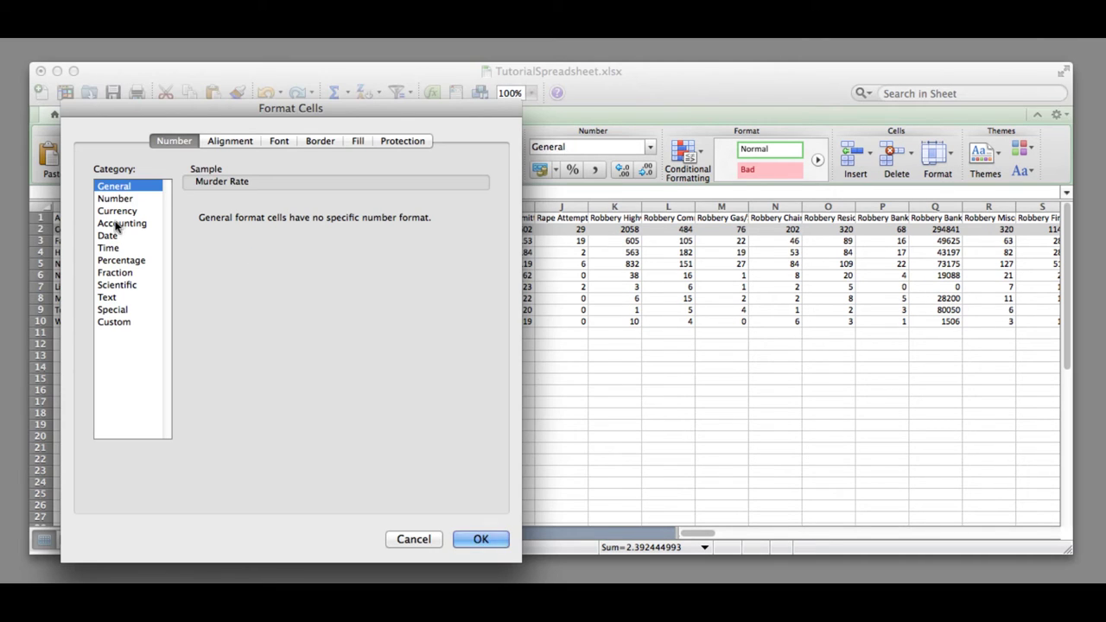
left_click(115, 199)
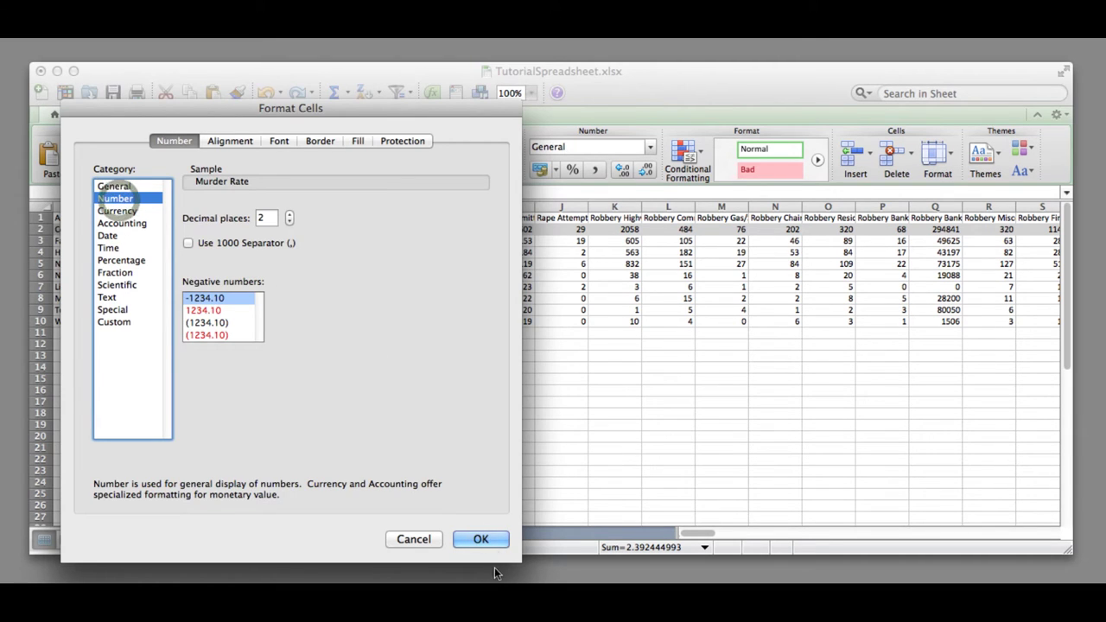
left_click(488, 537)
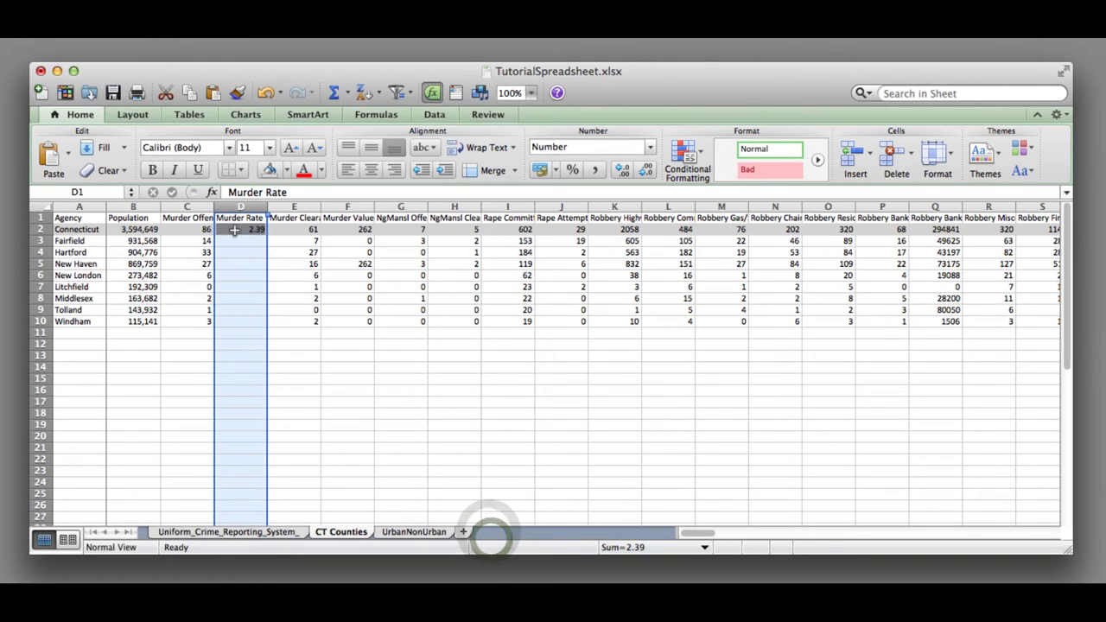
- Copy the murder rate formula from D2 down to D10 and remove the grey fill carried over to D3:D10
left_click(235, 230)
left_click_drag(268, 235, 259, 313)
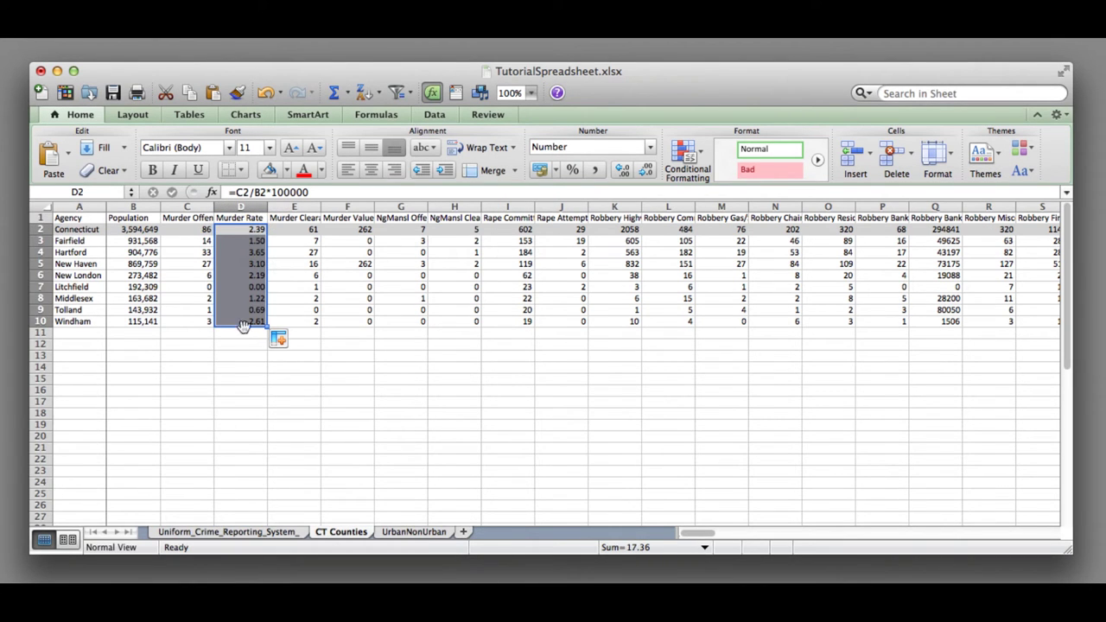
left_click_drag(241, 242, 238, 321)
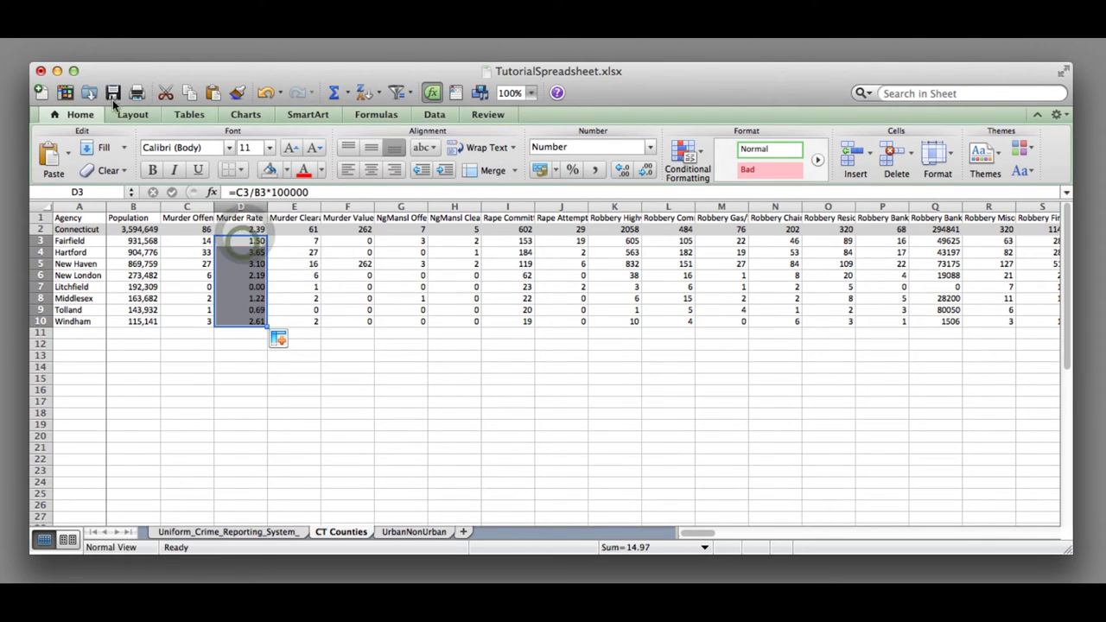
left_click(288, 172)
left_click(313, 318)
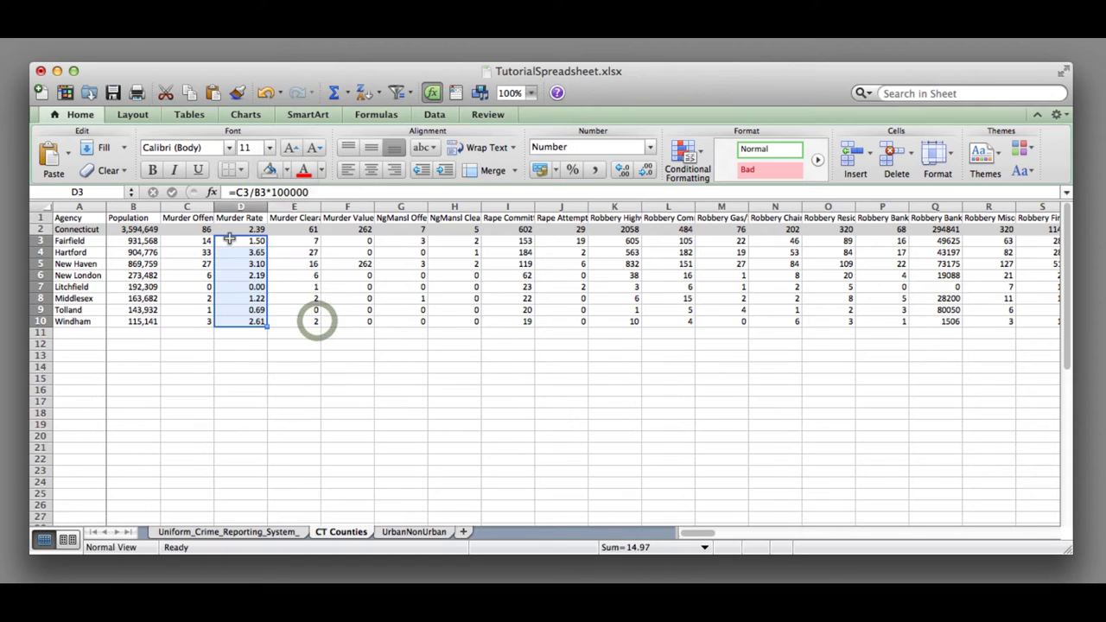
left_click(231, 242)
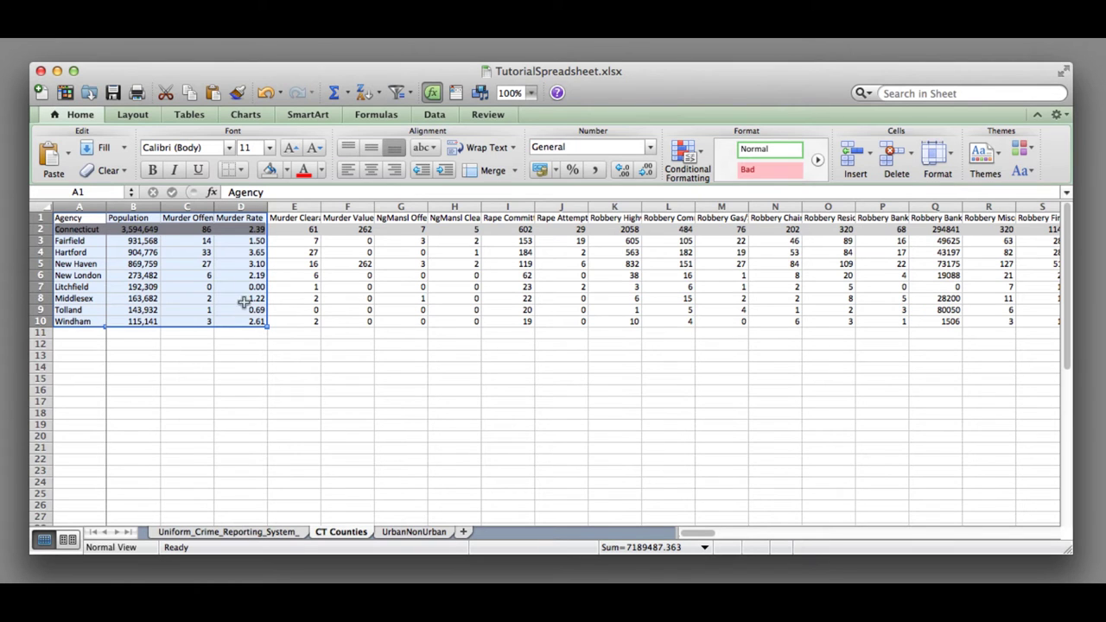
- Insert a clustered column chart from A1:D10 and place it clear of the source data, over columns F to K
left_click(245, 116)
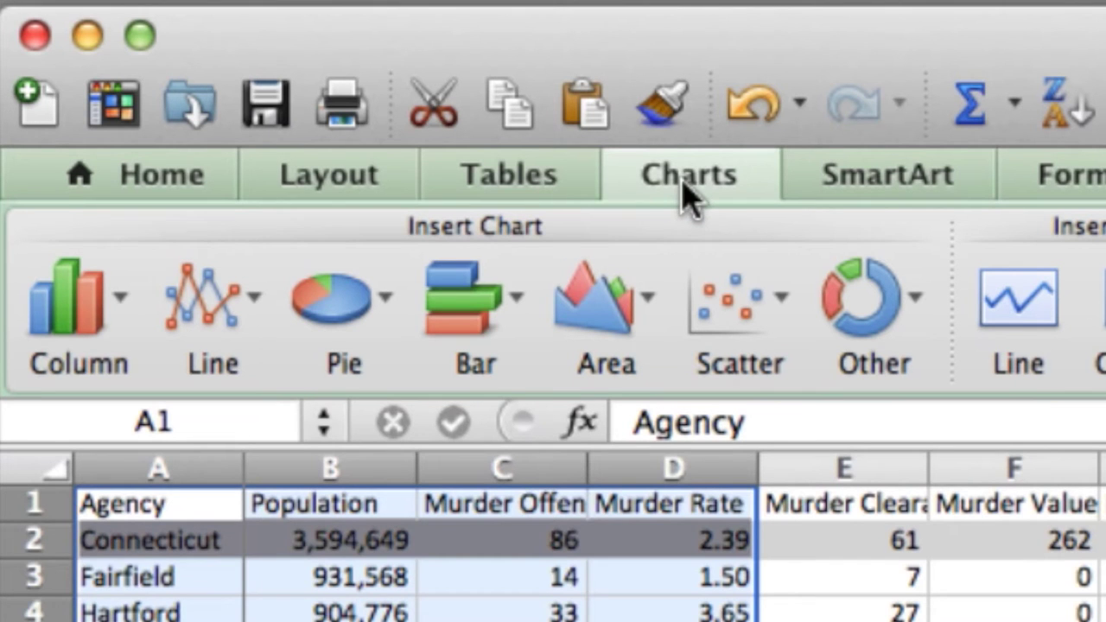
left_click(121, 313)
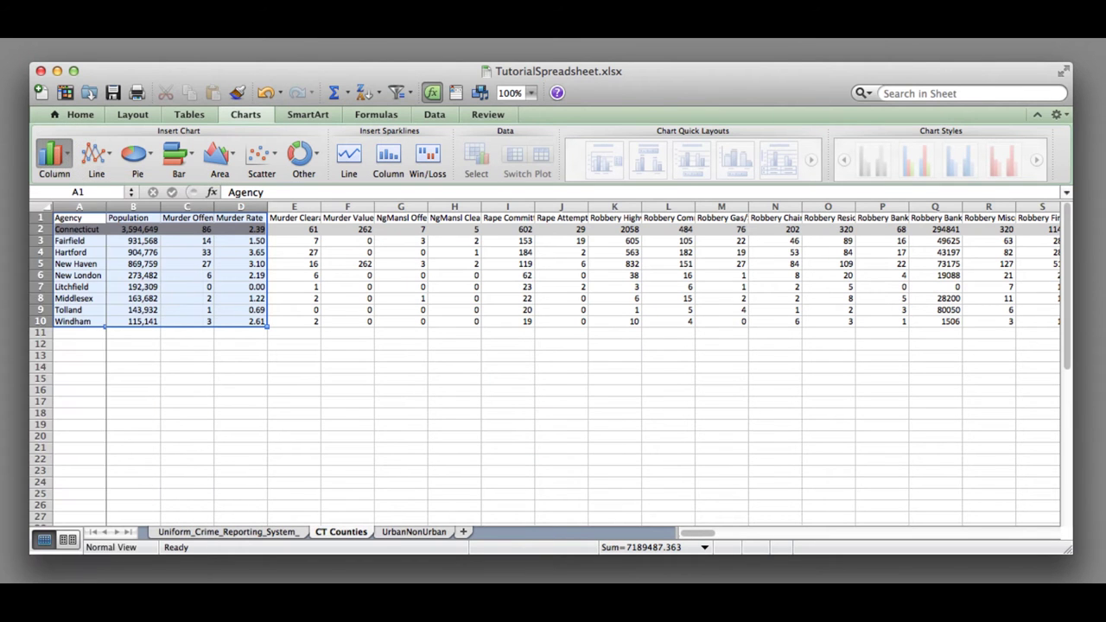
left_click_drag(242, 287, 520, 275)
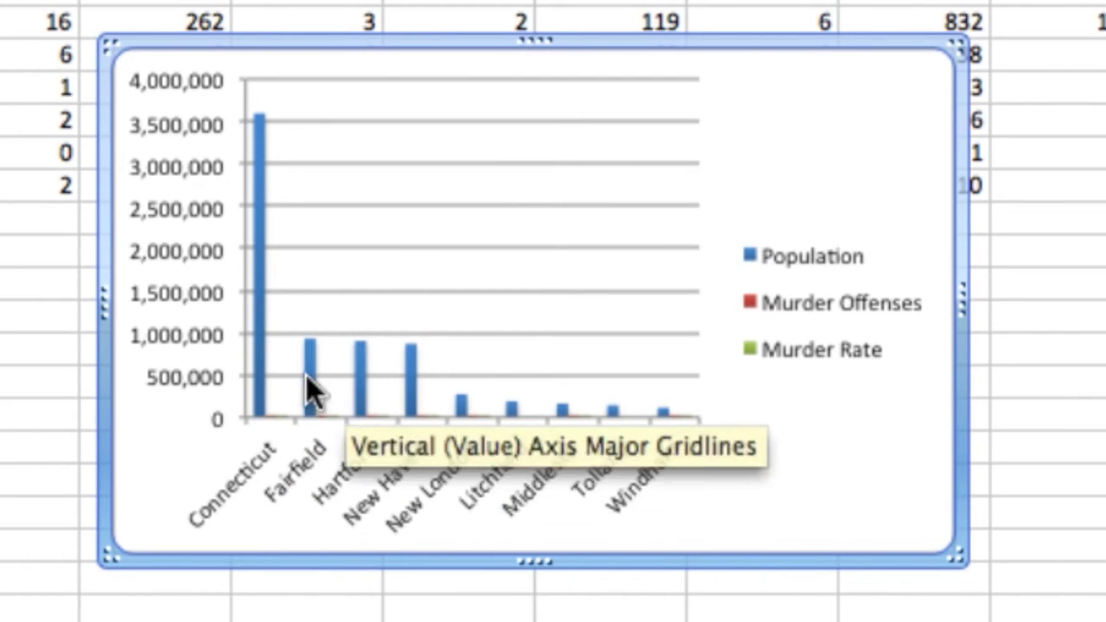
- Remove the Population and Murder Offenses series from the column chart's data source
mouse_move(269, 390)
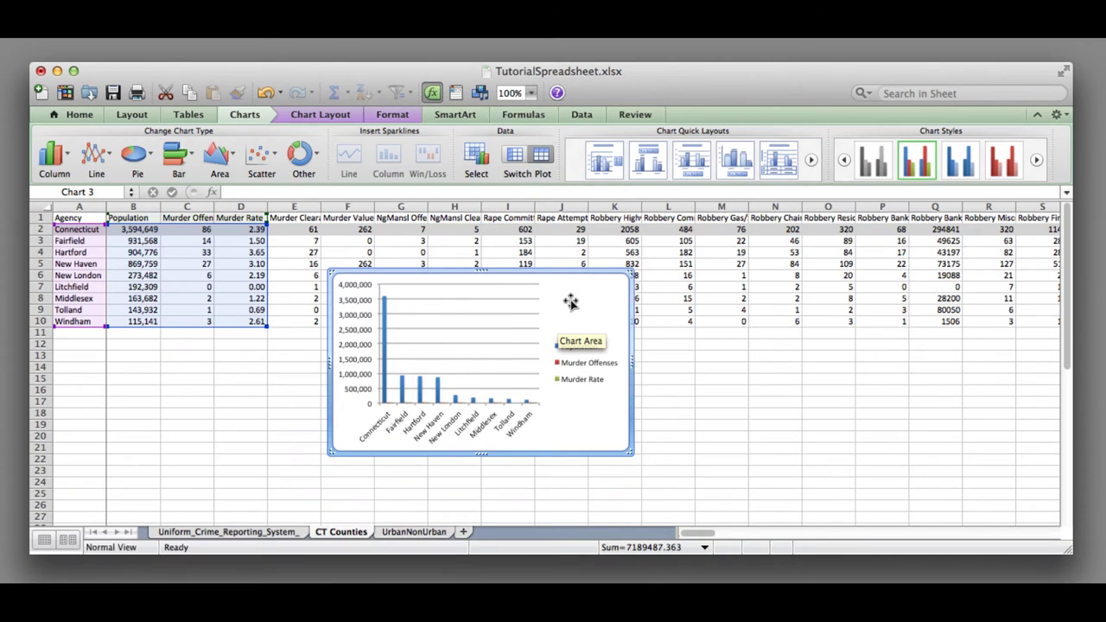
right_click(570, 301)
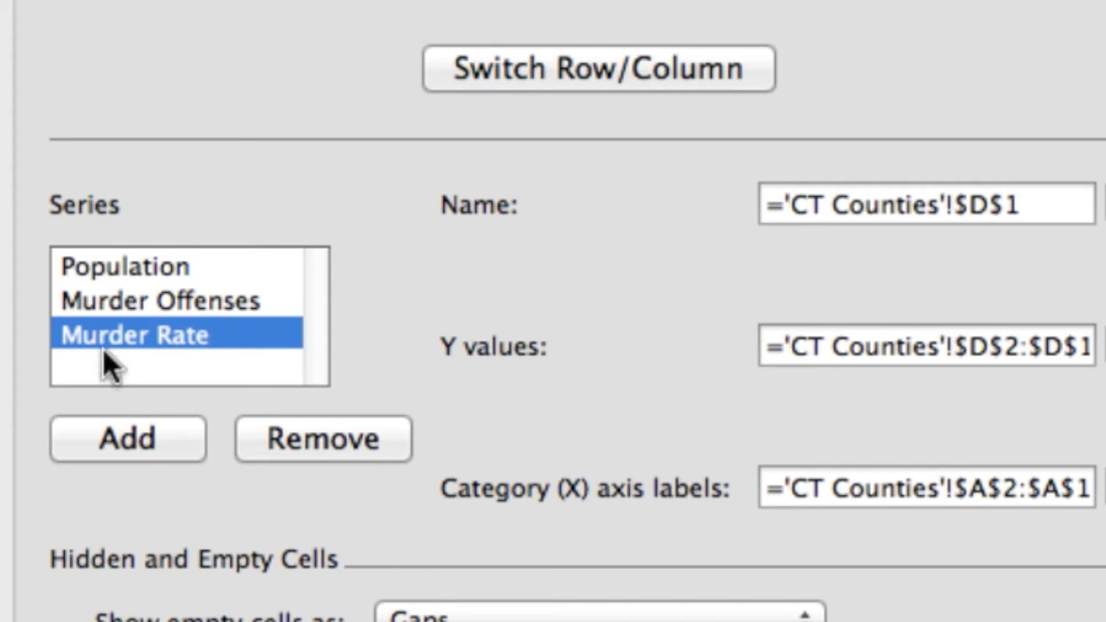
left_click(131, 269)
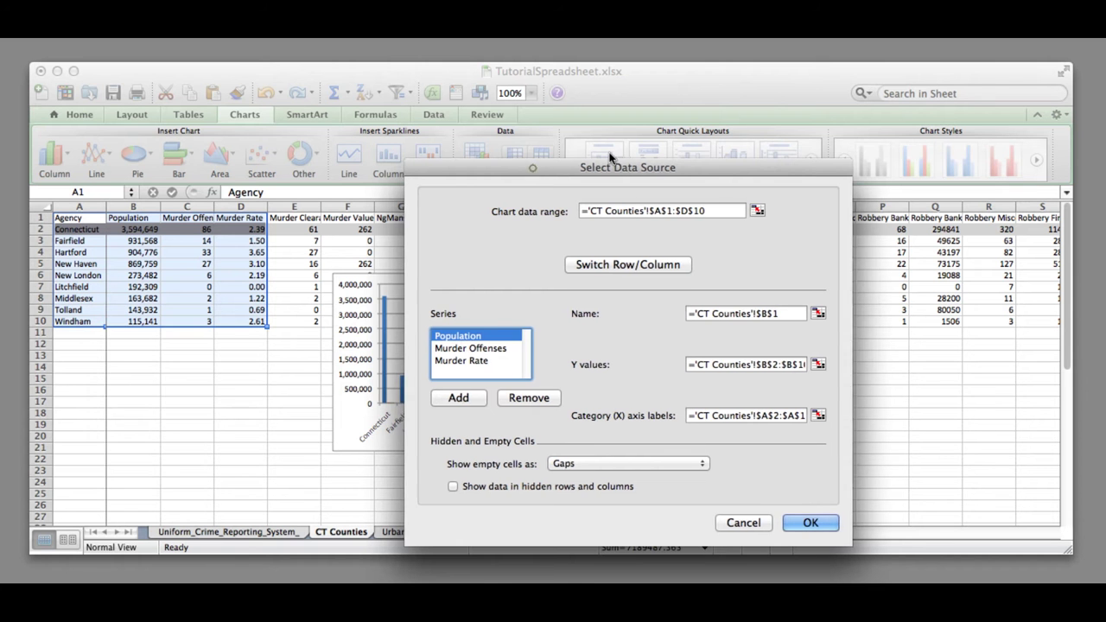
left_click_drag(588, 165, 778, 144)
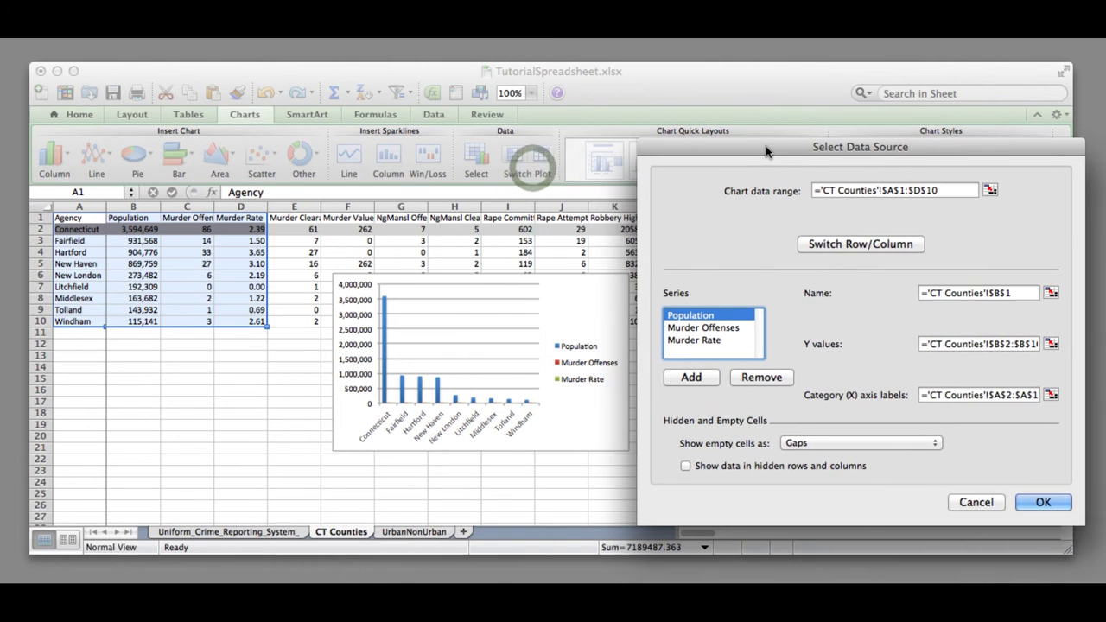
left_click(762, 378)
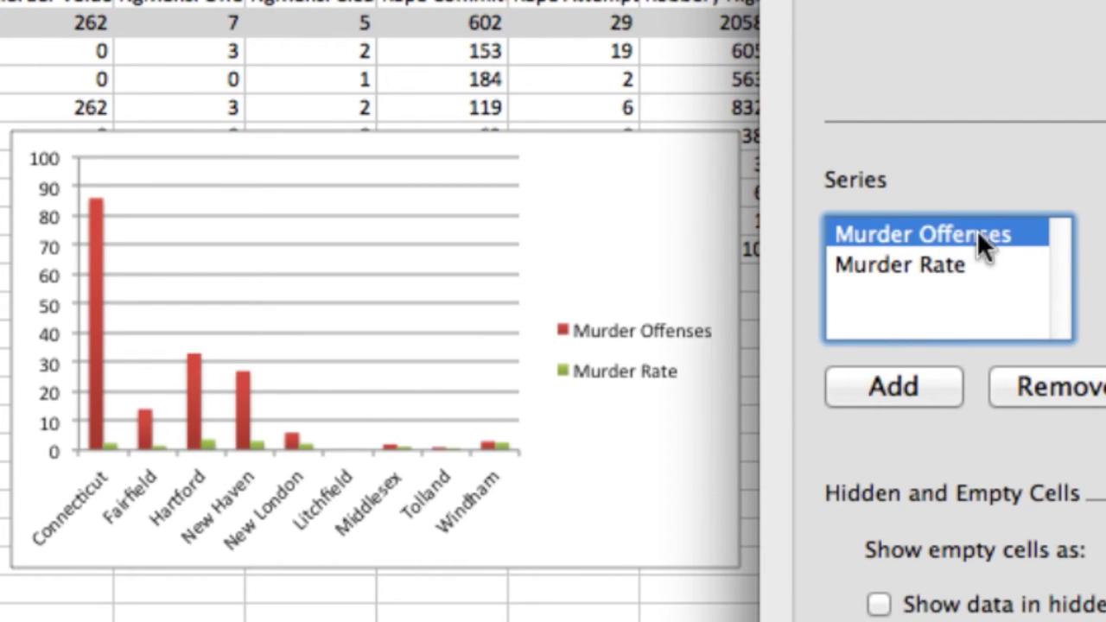
left_click(1042, 372)
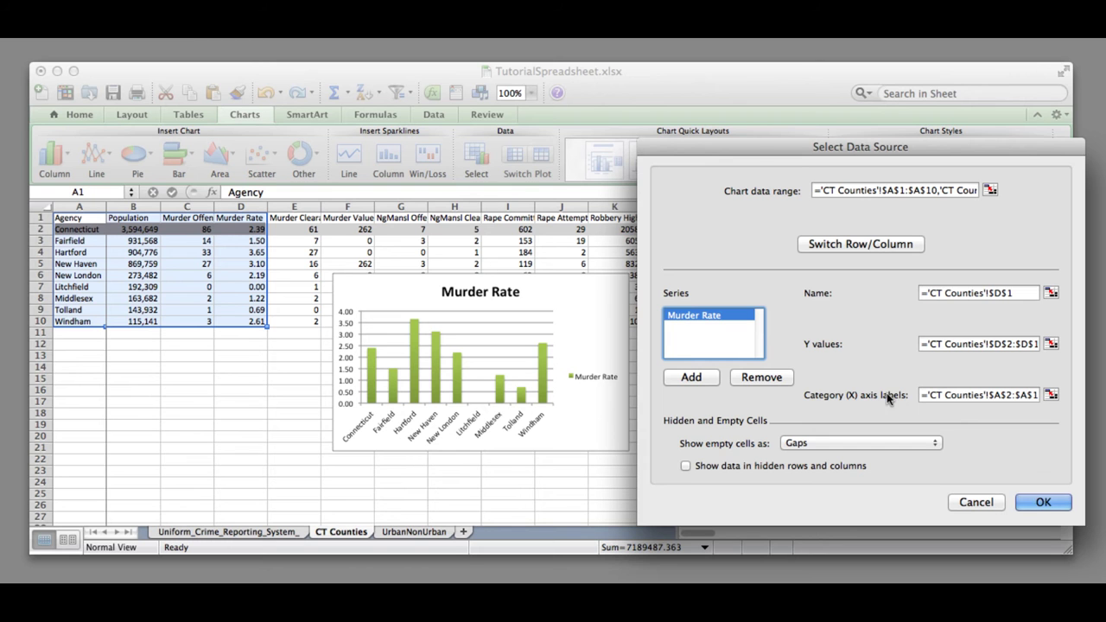
left_click(1036, 506)
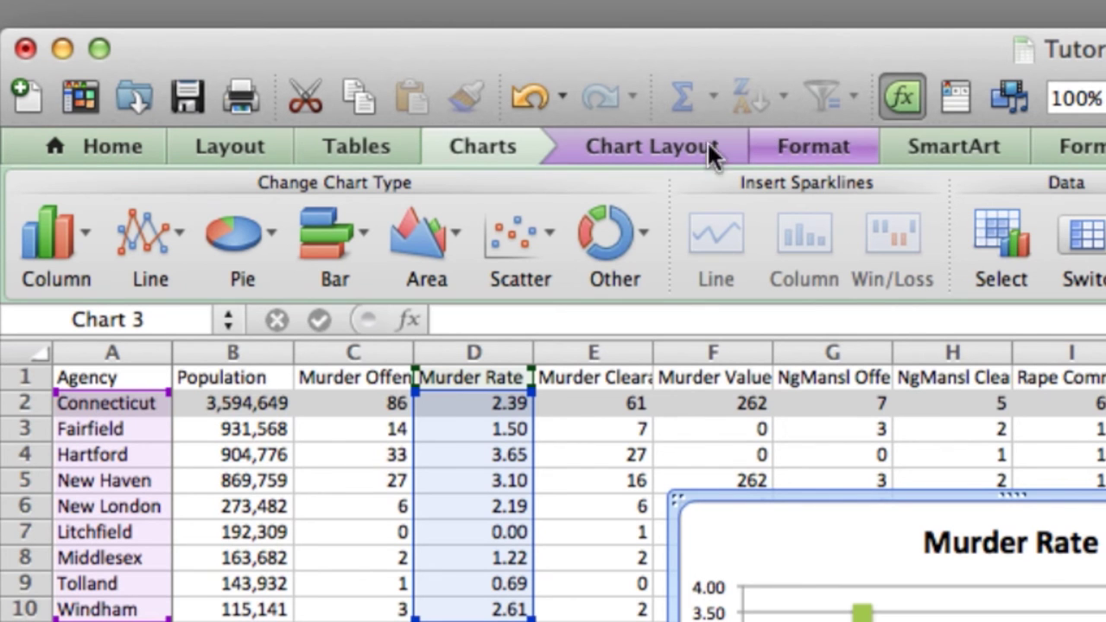
- Change the chart title to "Murder Rate, 2013"
left_click(797, 143)
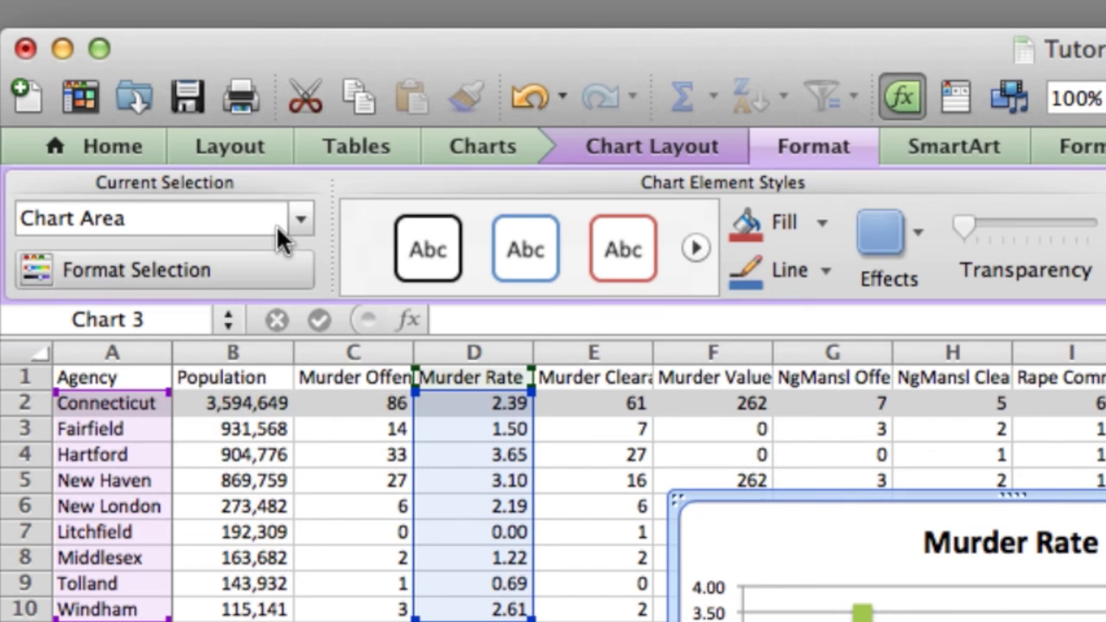
left_click(299, 209)
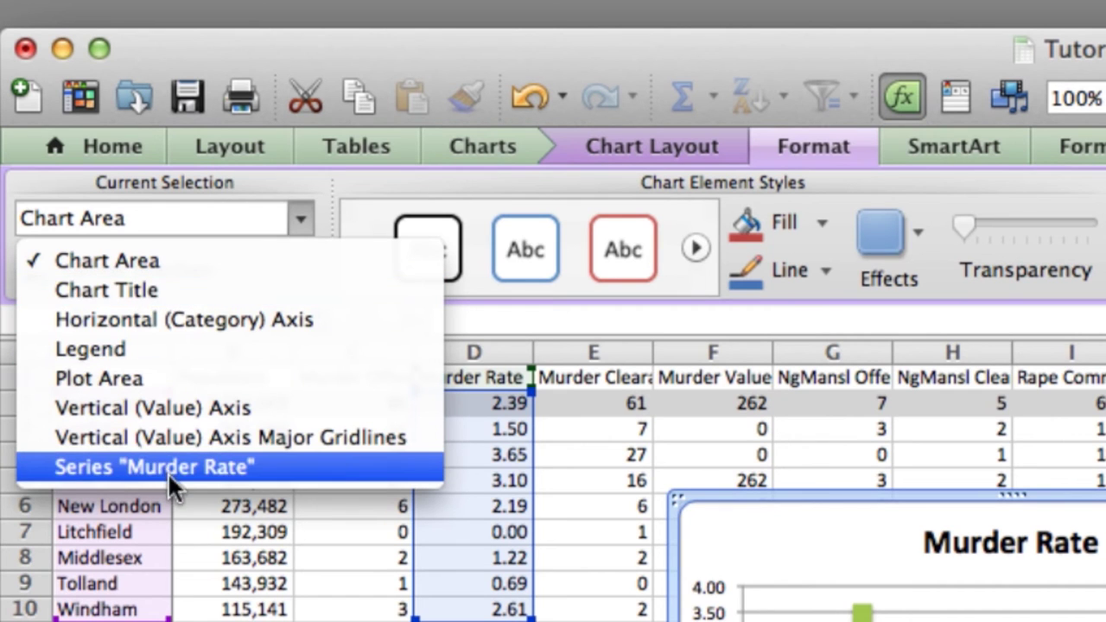
left_click(131, 296)
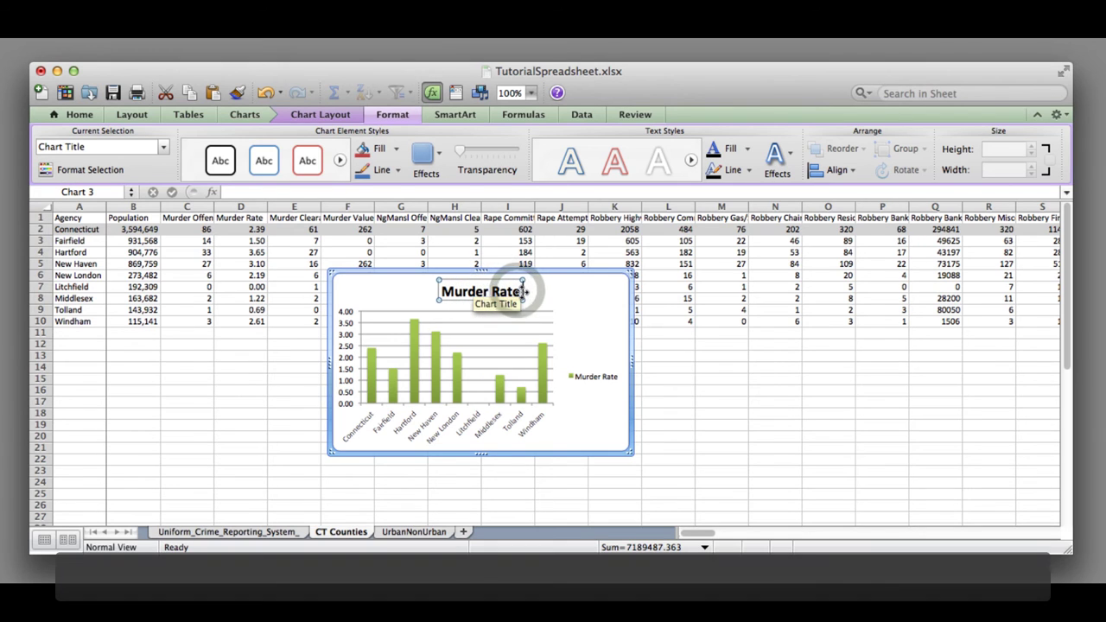
type(", 201")
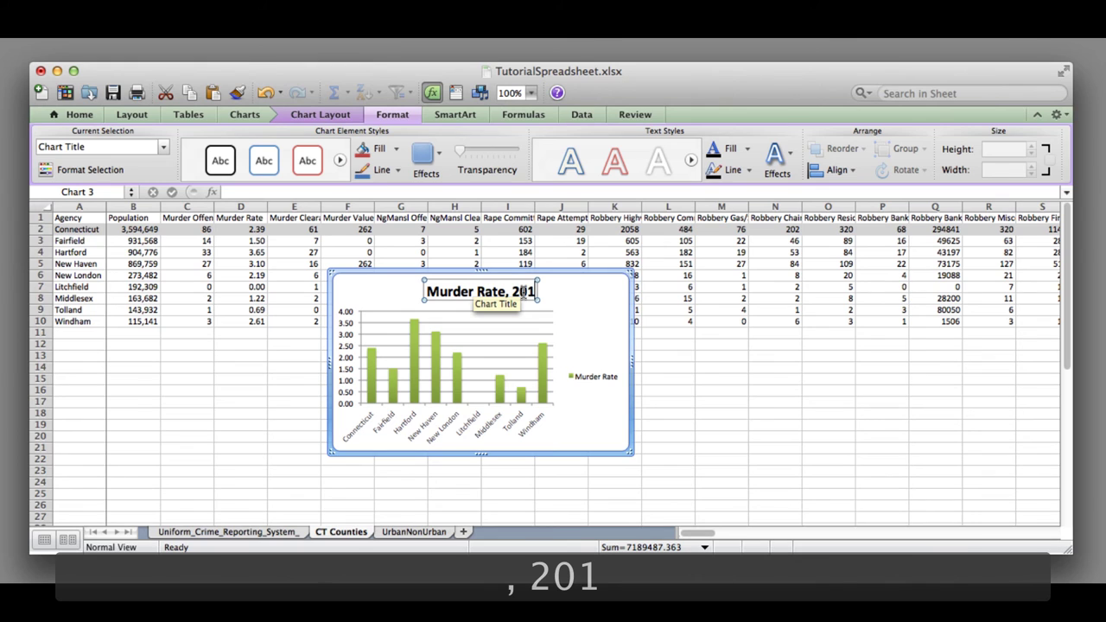
type("3")
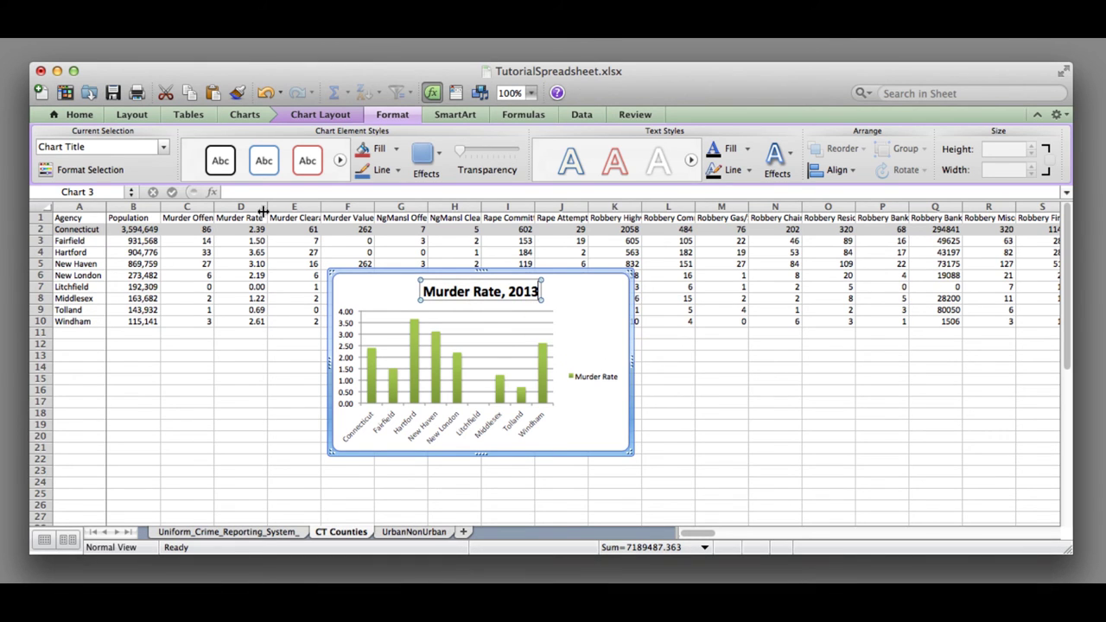
- Select the "Murder Rate" data series in the chart and open its formatting settings
left_click(165, 150)
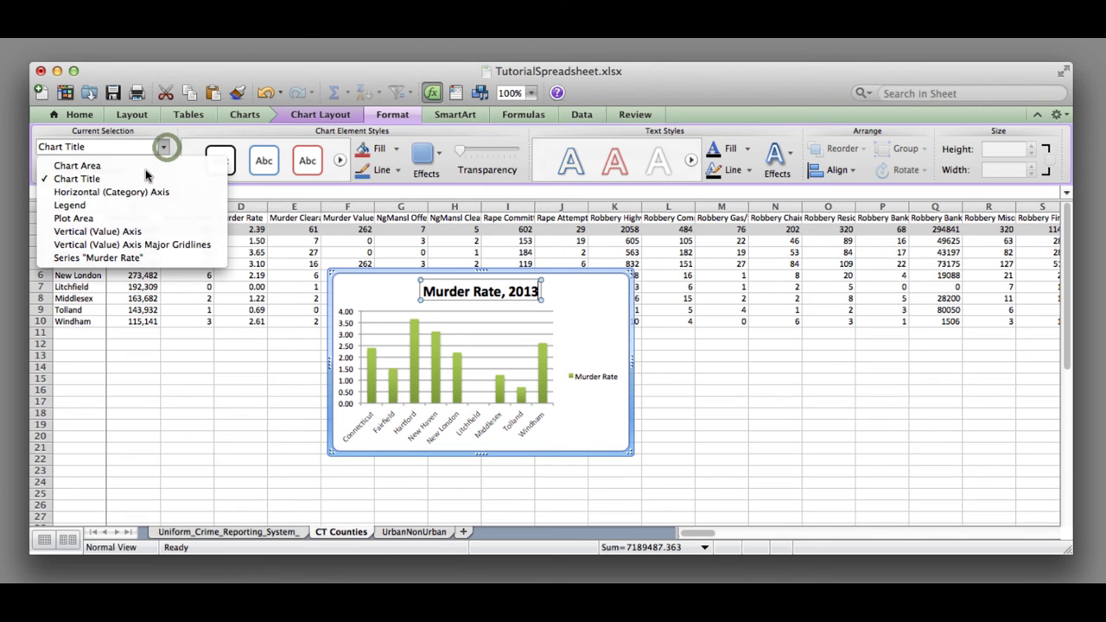
left_click(96, 261)
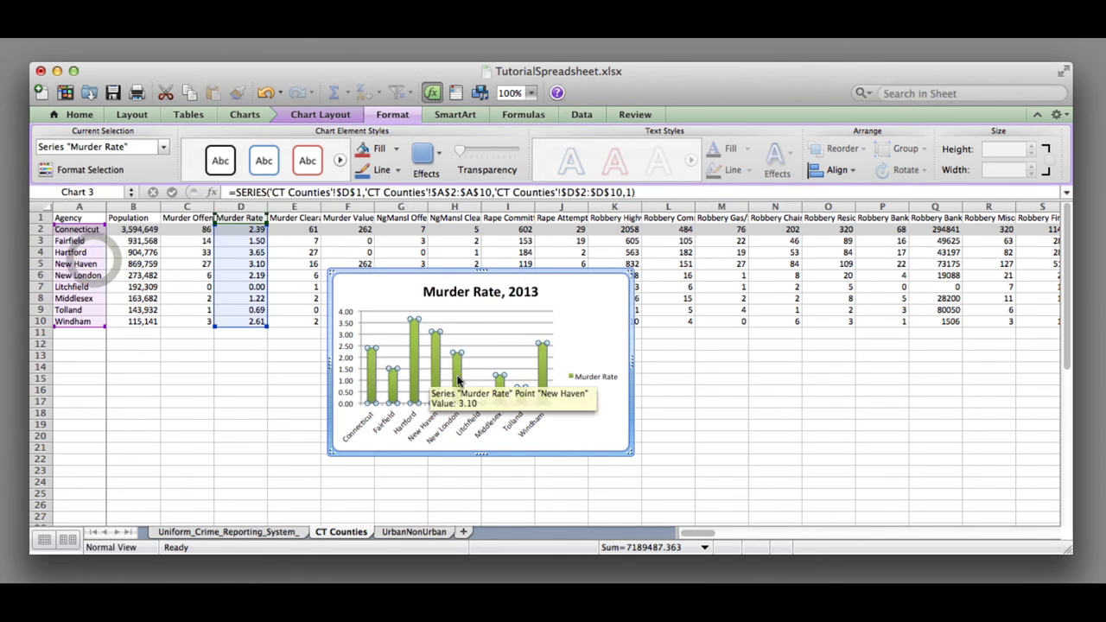
mouse_move(474, 391)
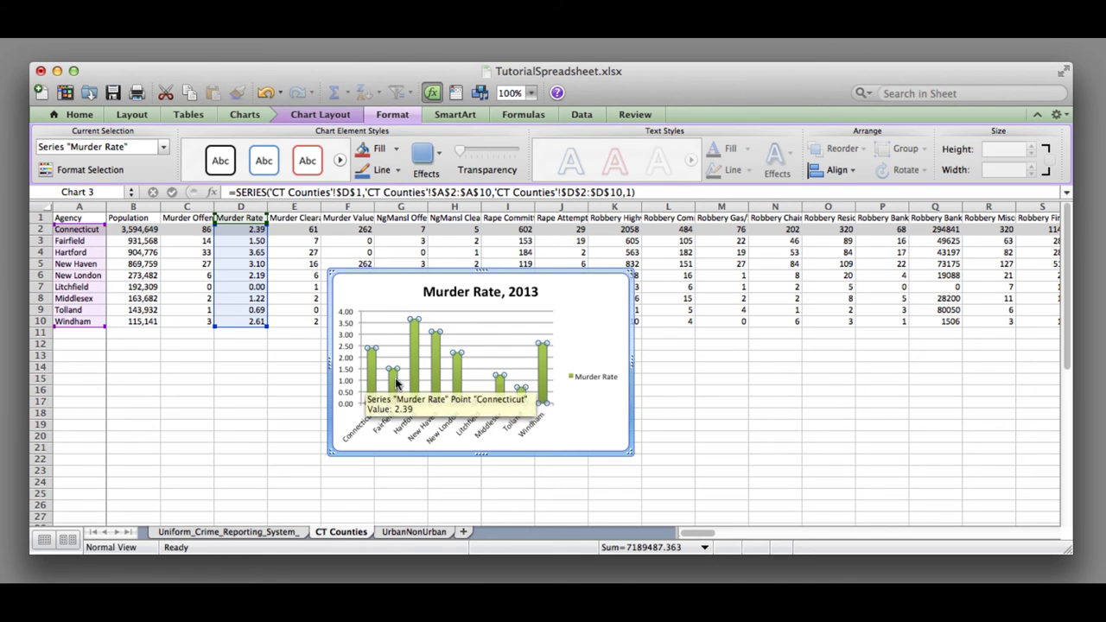
mouse_move(554, 387)
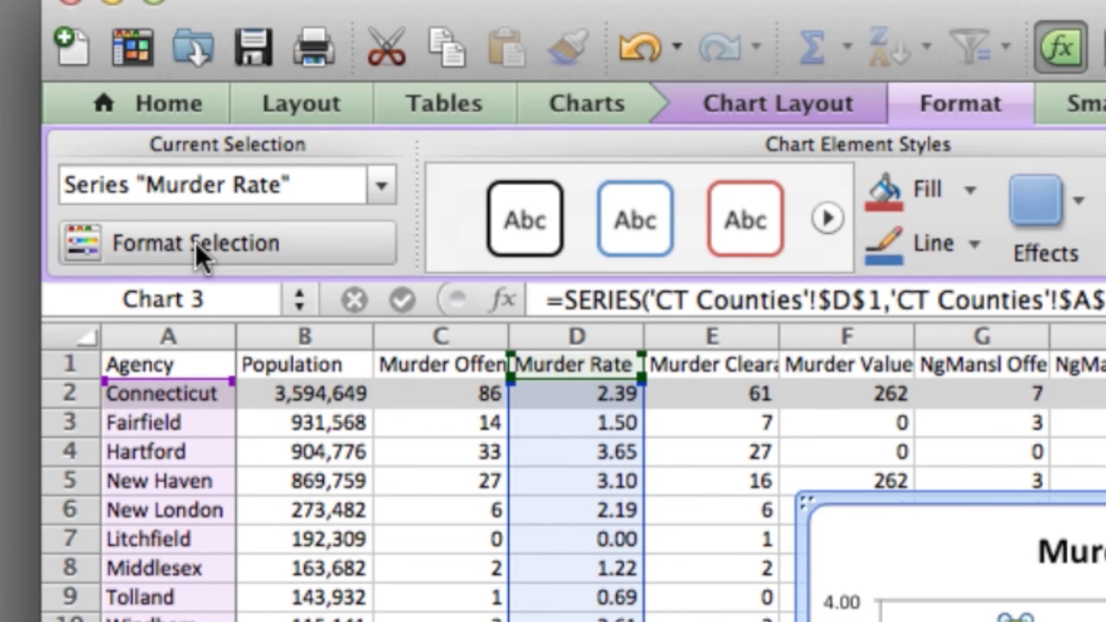
left_click(197, 241)
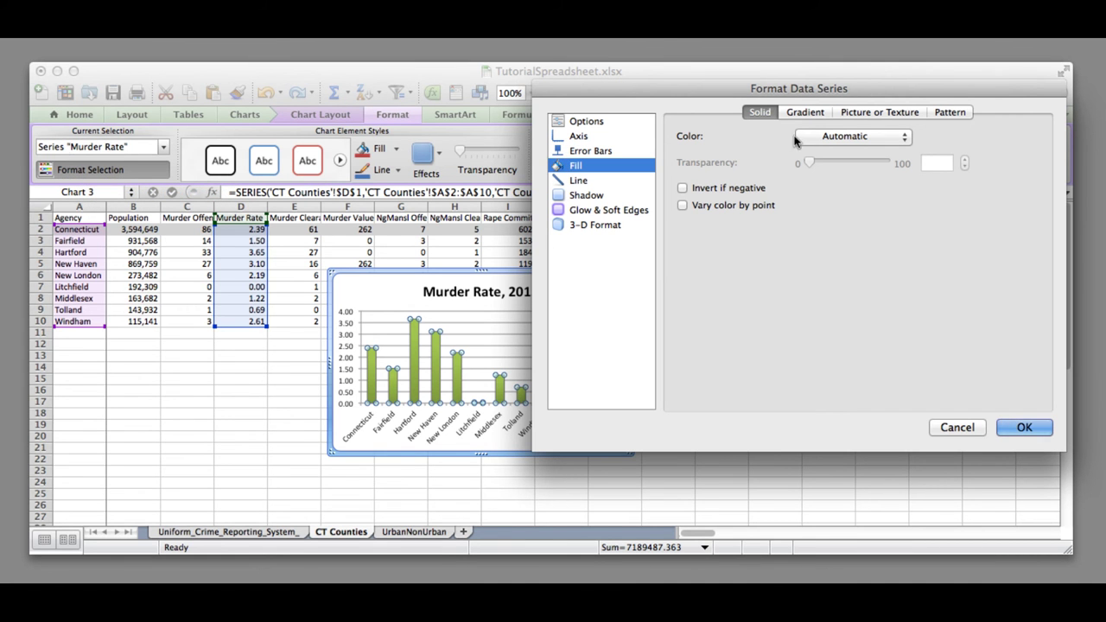
- Try a light red solid fill on the Murder Rate columns
left_click(870, 137)
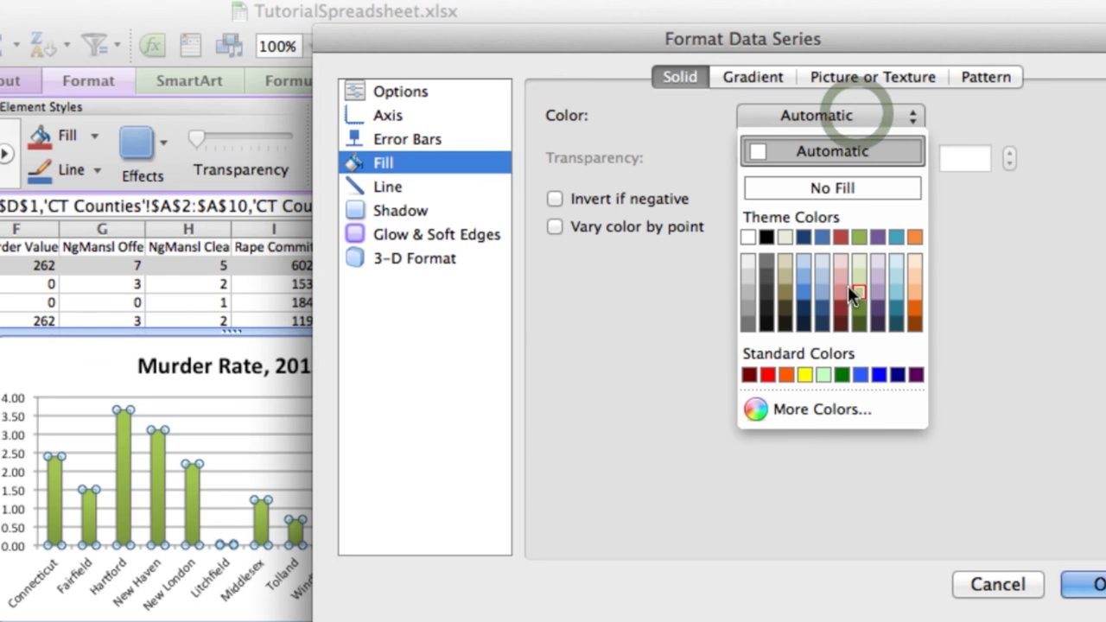
left_click(862, 241)
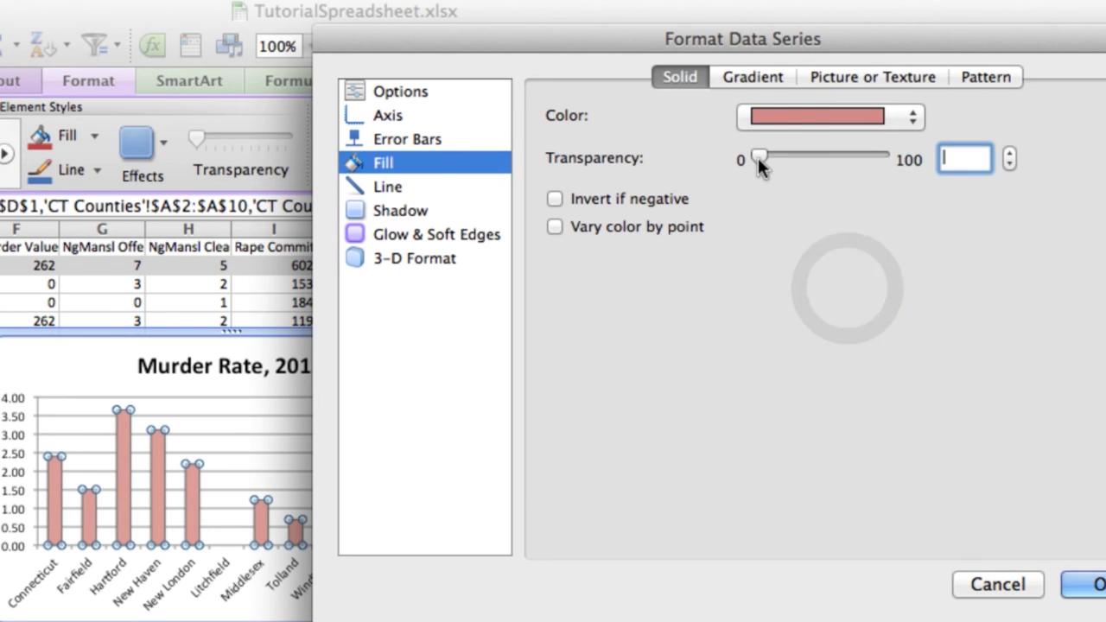
mouse_move(759, 158)
left_mouse_down()
mouse_move(890, 164)
mouse_move(746, 161)
left_mouse_up()
- Vary the Murder Rate column colors by point and apply the series formatting
left_click(557, 230)
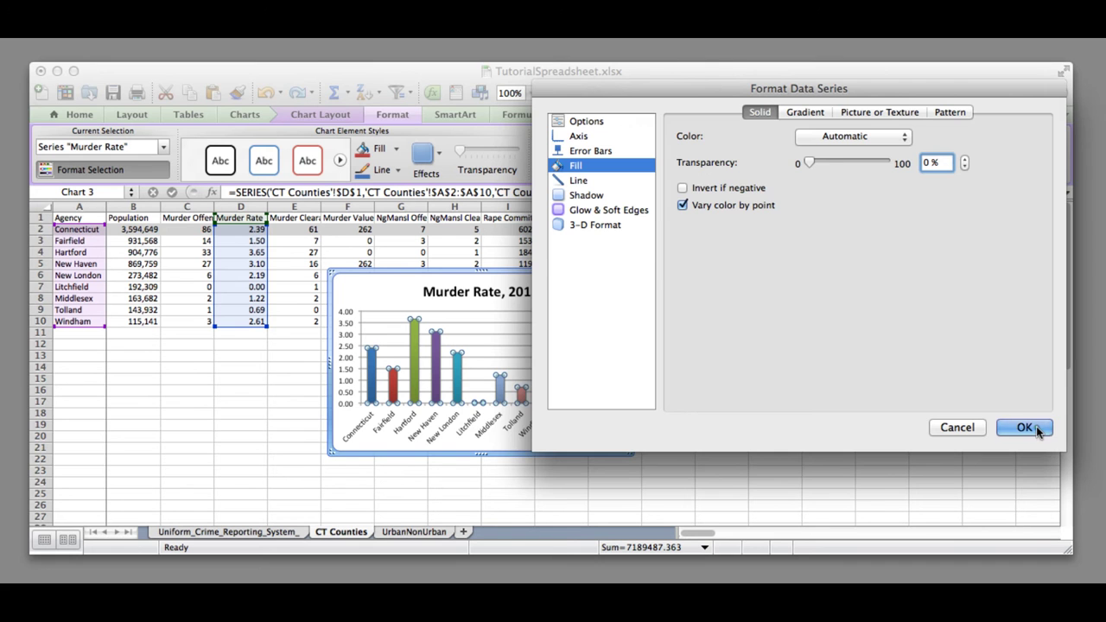
left_click(1086, 585)
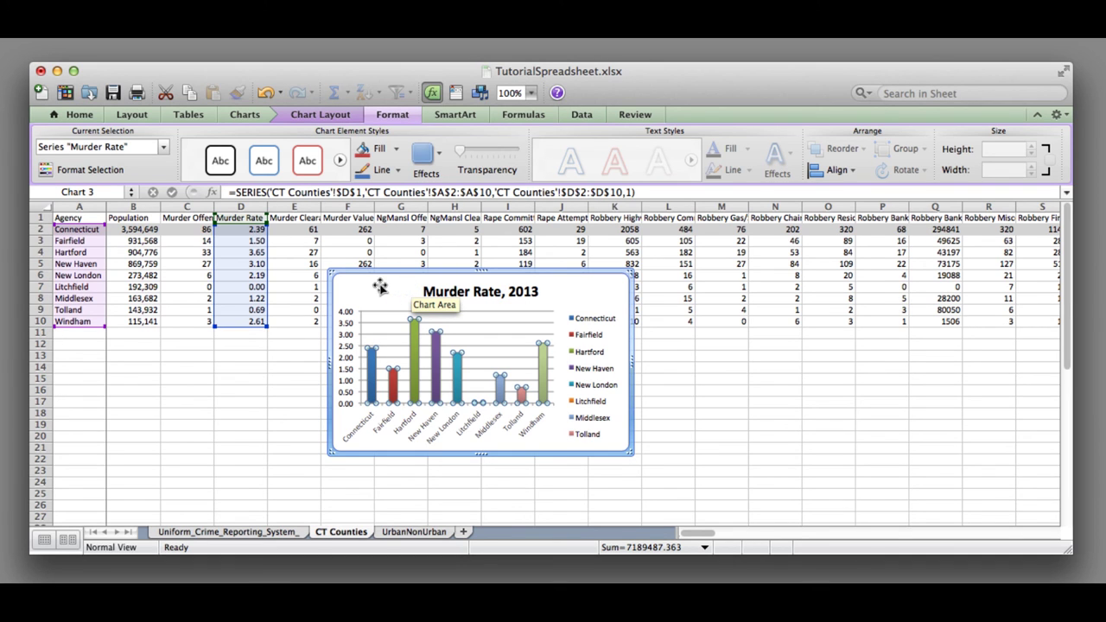
left_click(164, 148)
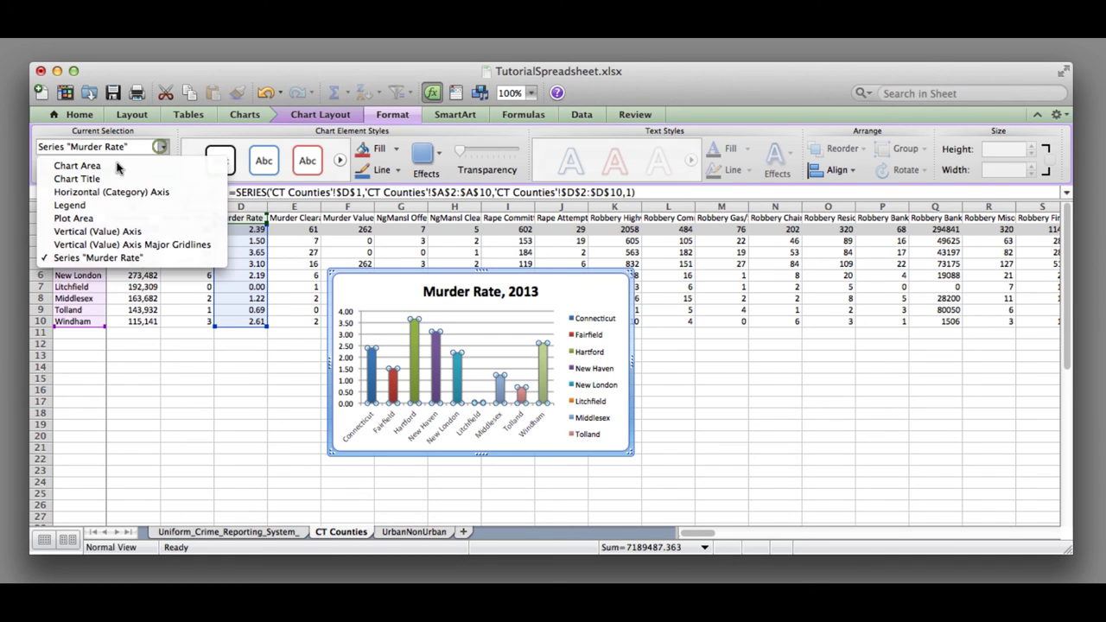
left_click(164, 149)
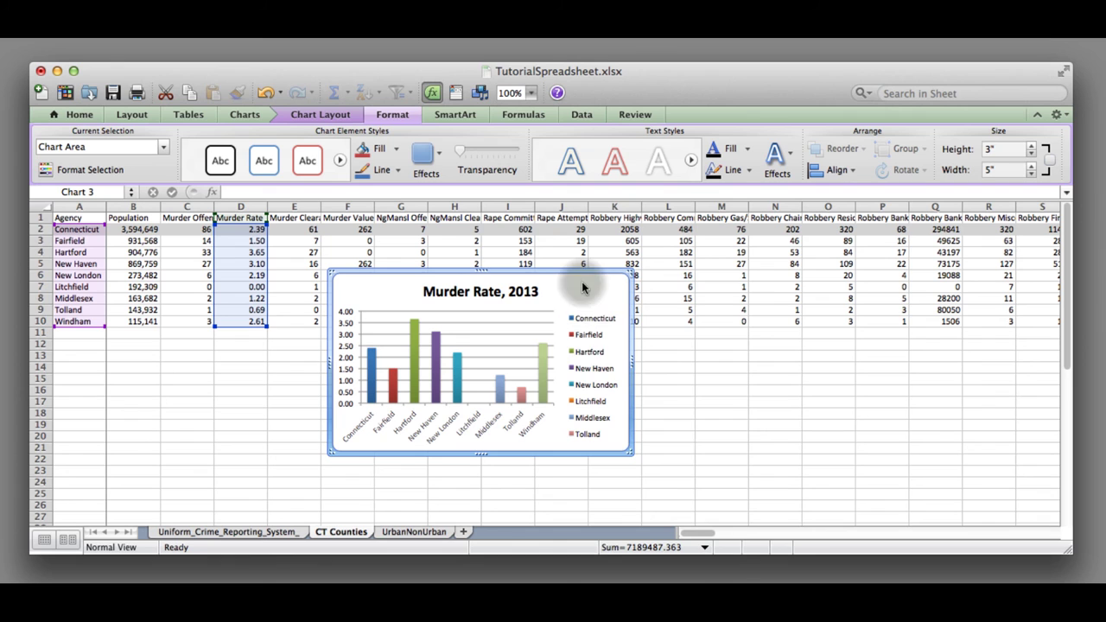
- Set up saving the whole chart as a JPEG picture with the file name MurderRate2013
right_click(583, 286)
left_click(664, 487)
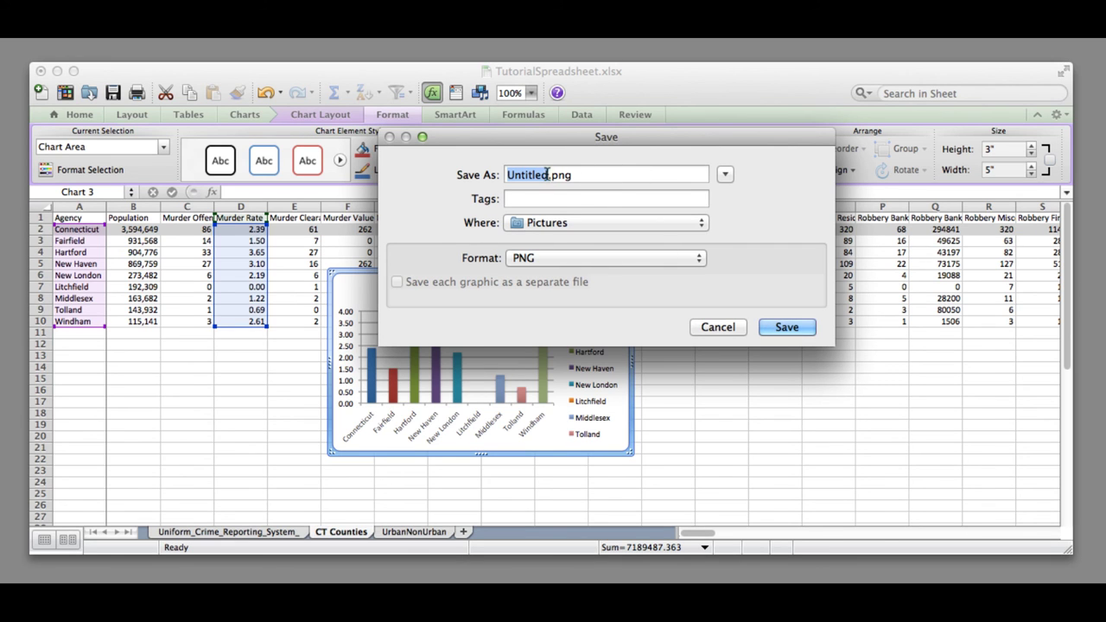
left_click(699, 257)
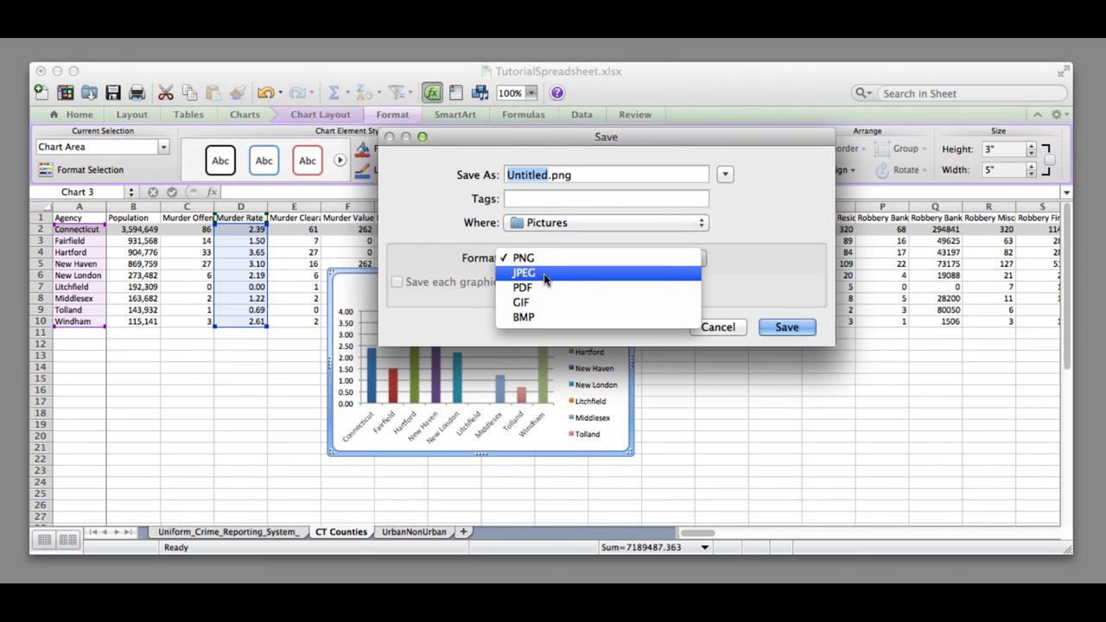
left_click(544, 273)
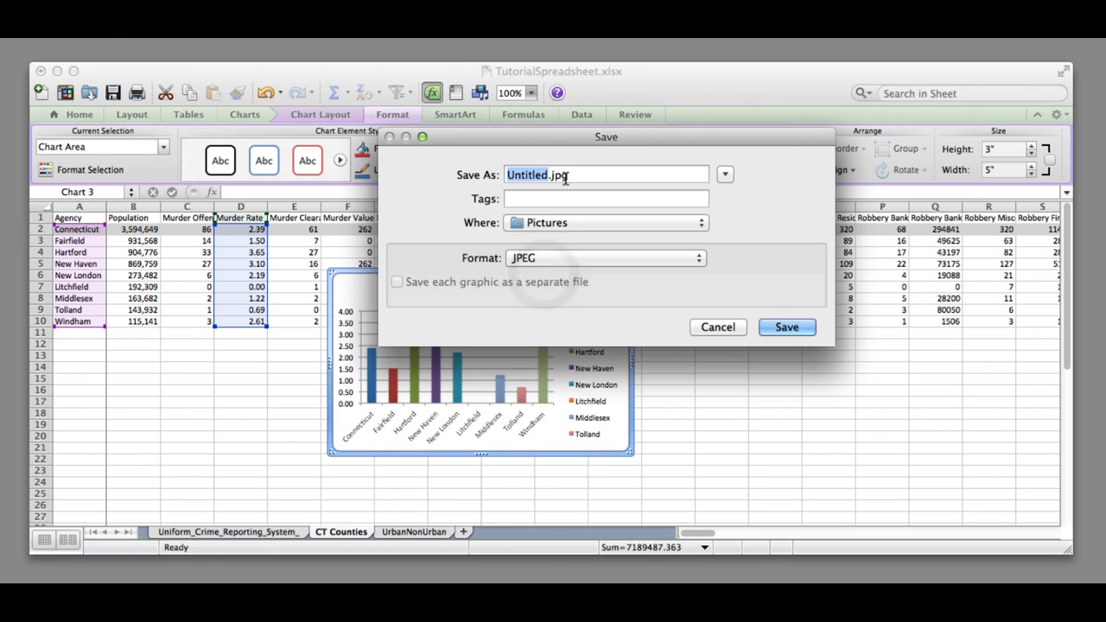
type("MurderRate")
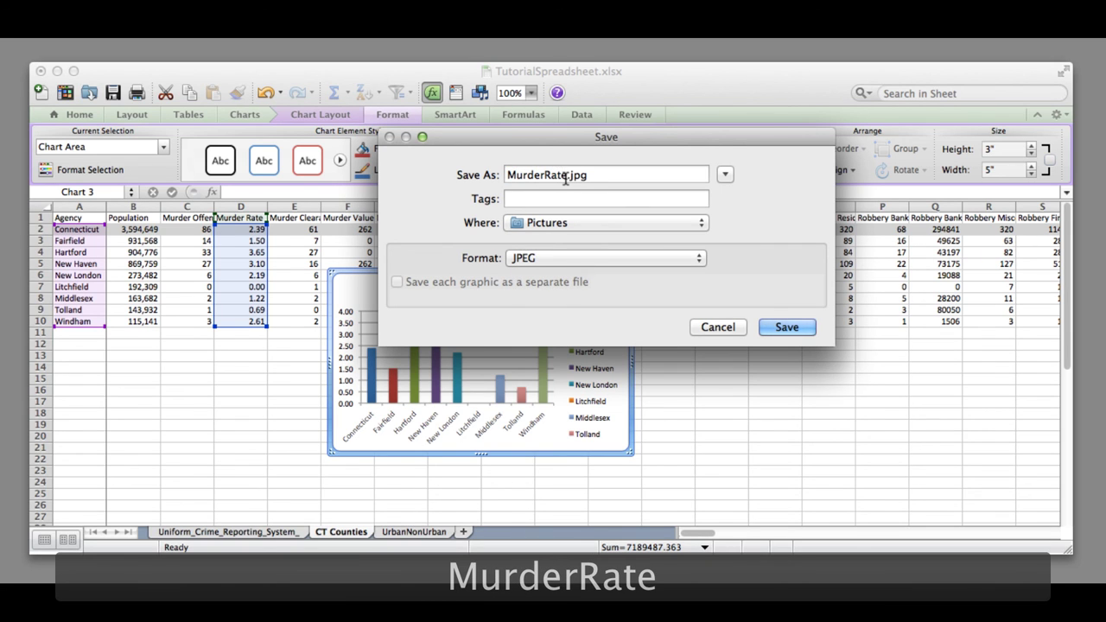
type("201")
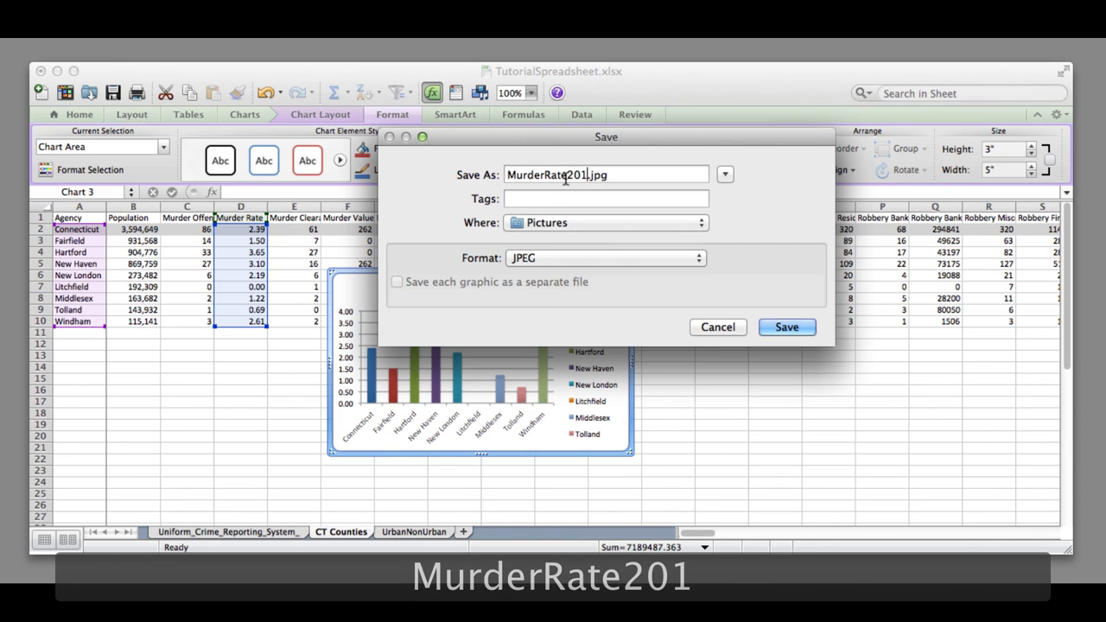
type("3")
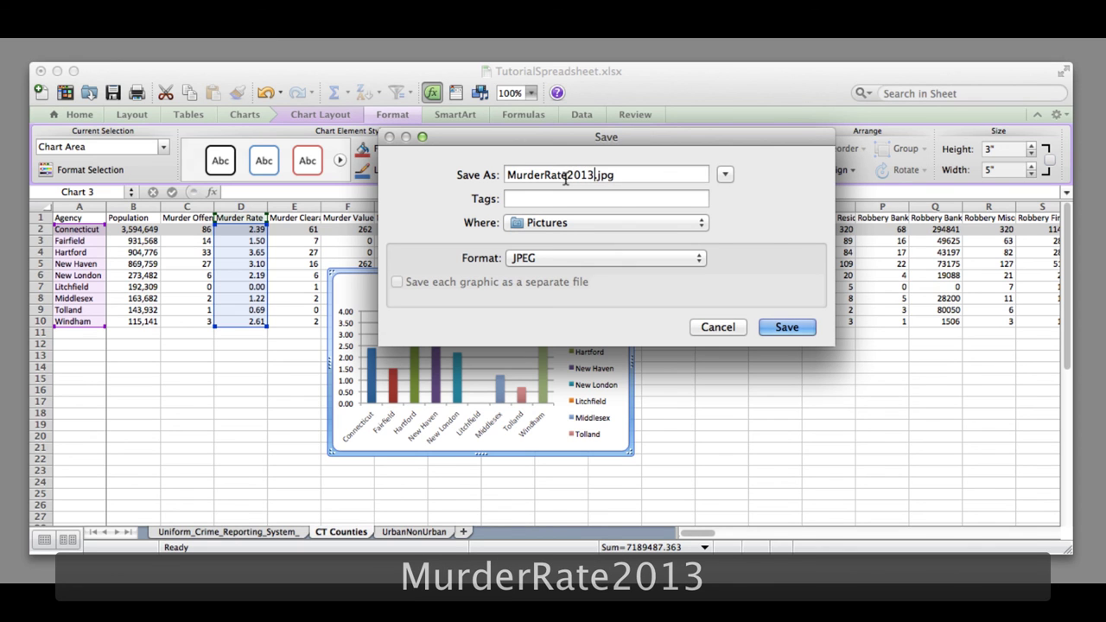
- Choose the Desktop as the destination and save the chart picture there
left_click(691, 223)
left_click(626, 310)
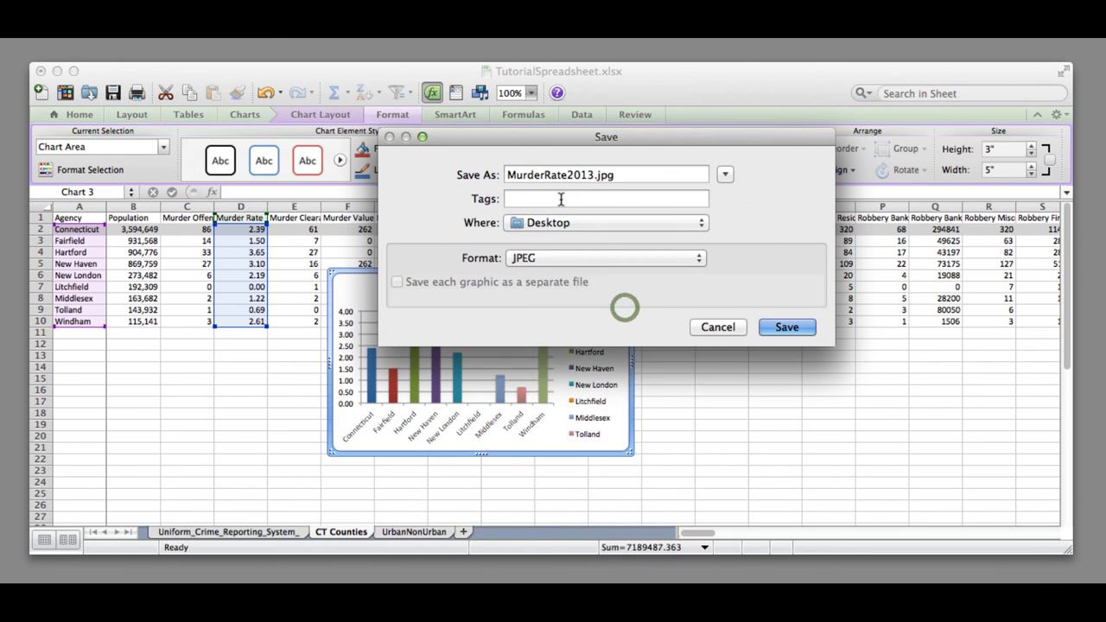
left_click(788, 328)
left_click(726, 246)
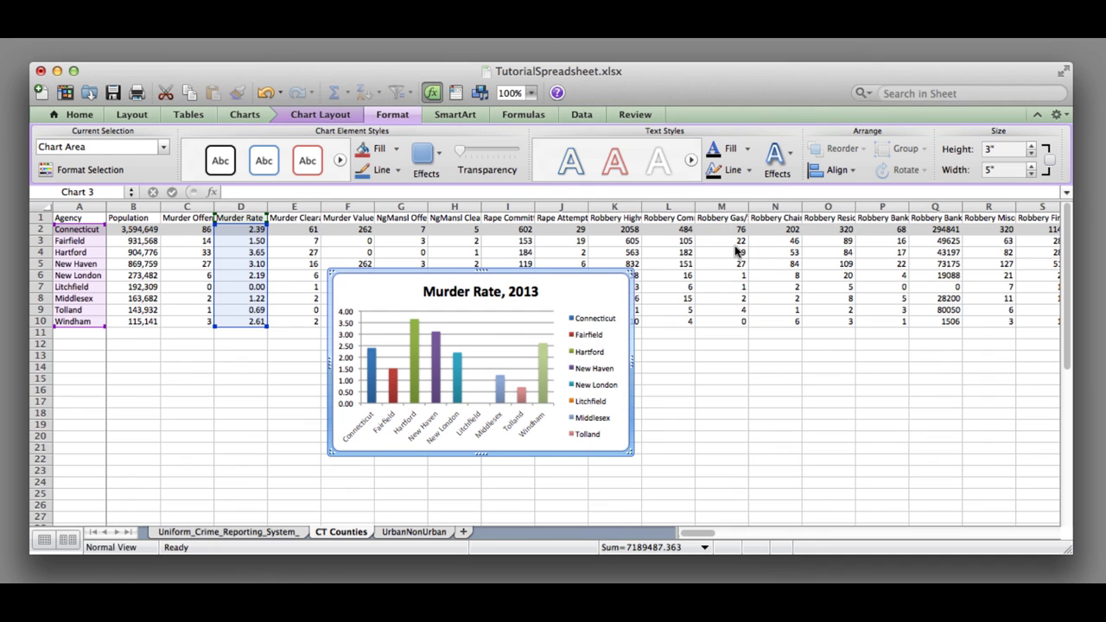